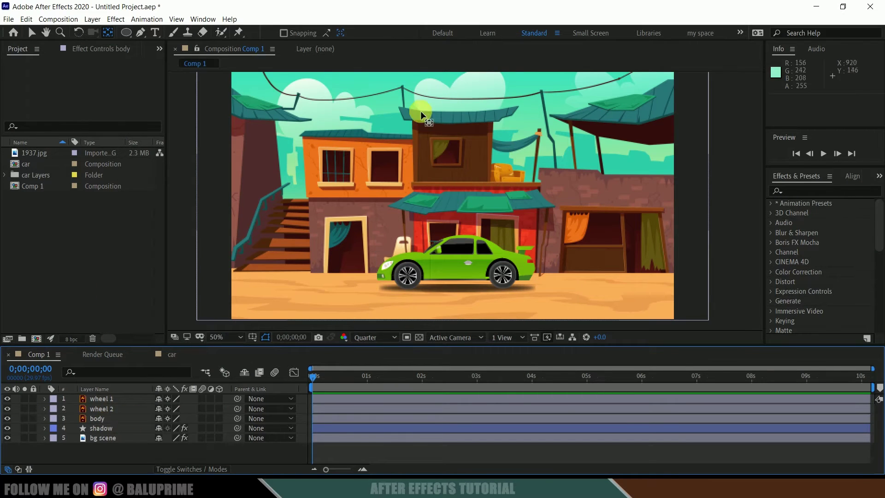
Select the car body layer, then solo wheel 1, wheel 2 and the body in turn to inspect them
click(110, 458)
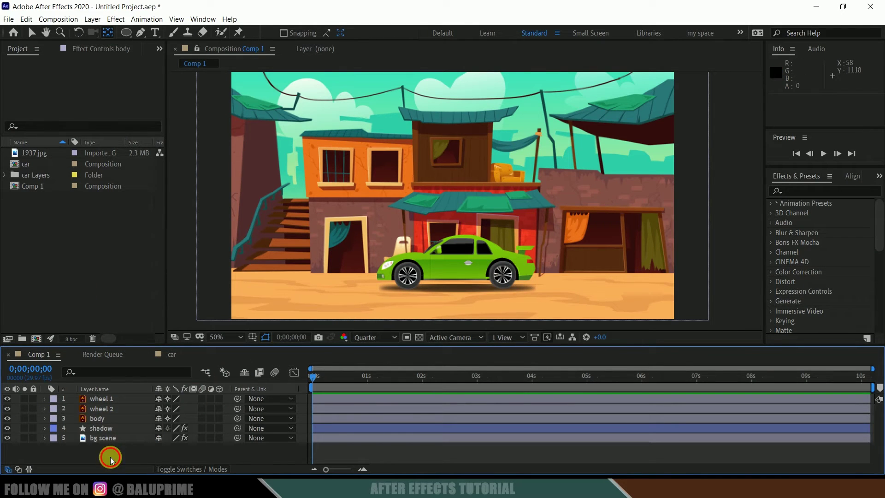
click(106, 398)
click(95, 418)
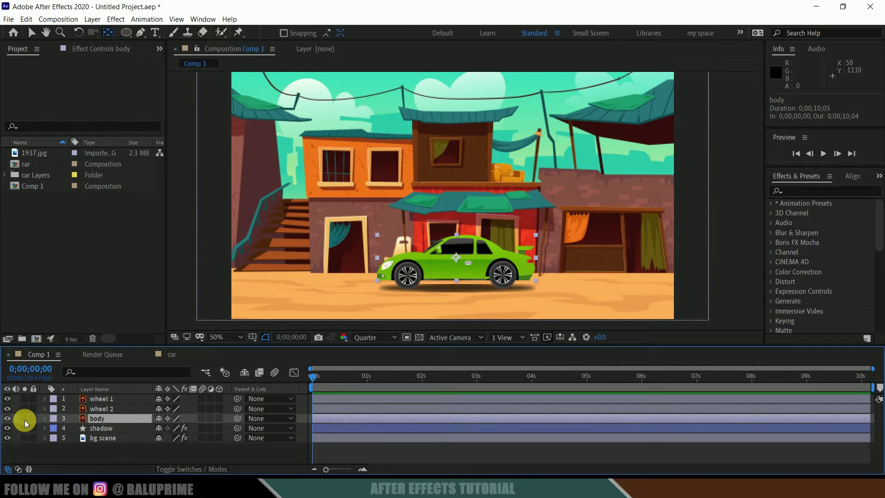
click(23, 400)
click(23, 400)
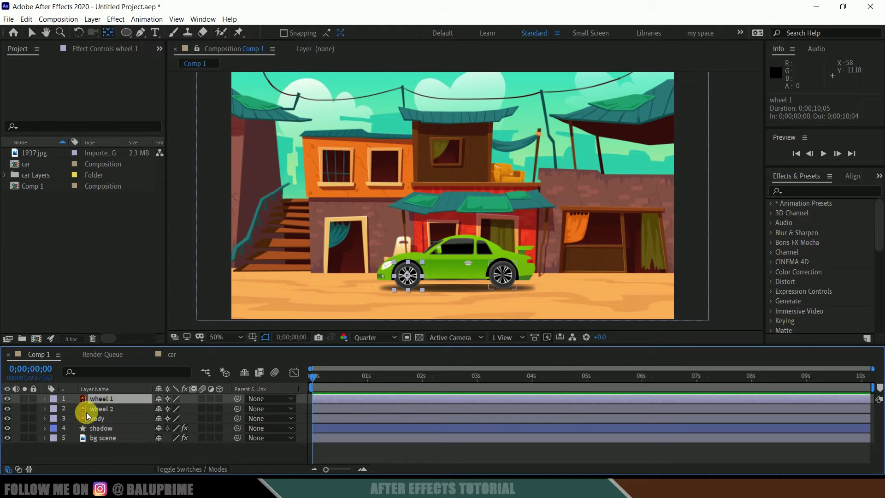
click(24, 408)
click(24, 409)
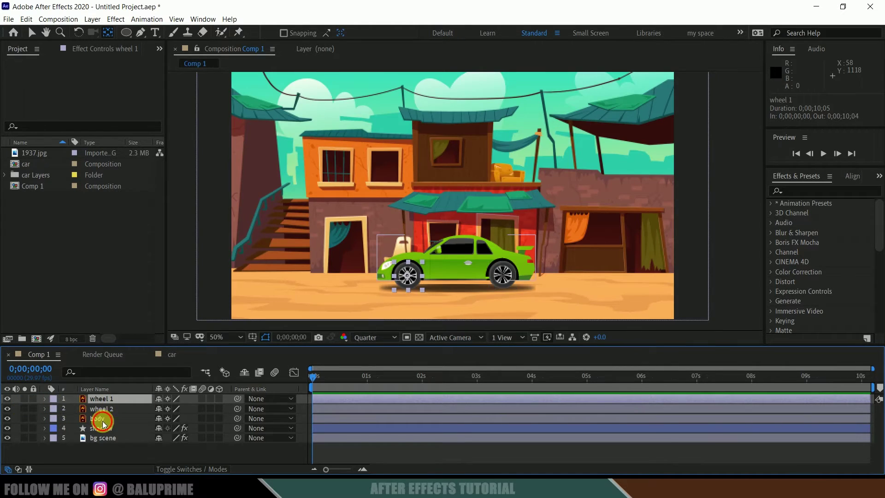
click(98, 418)
click(22, 419)
click(23, 419)
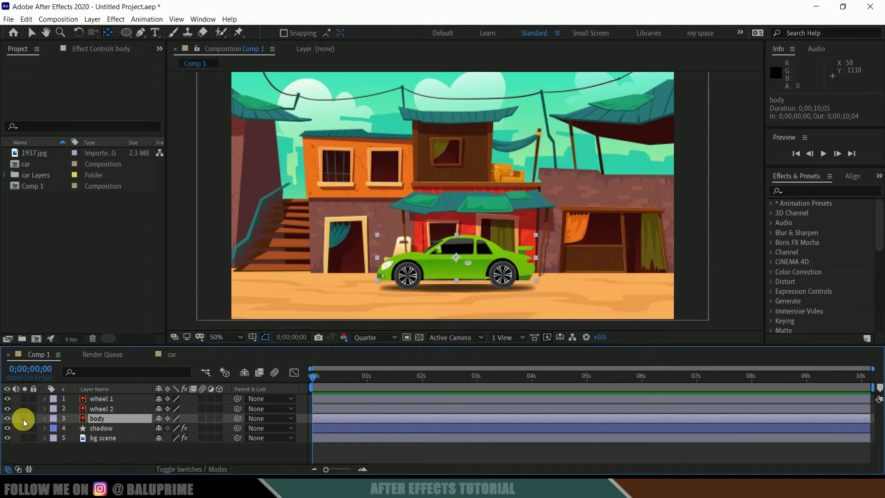
Select the shadow, bg scene, body and wheel layers, briefly hiding both wheels before restoring them
click(102, 429)
click(99, 430)
click(100, 439)
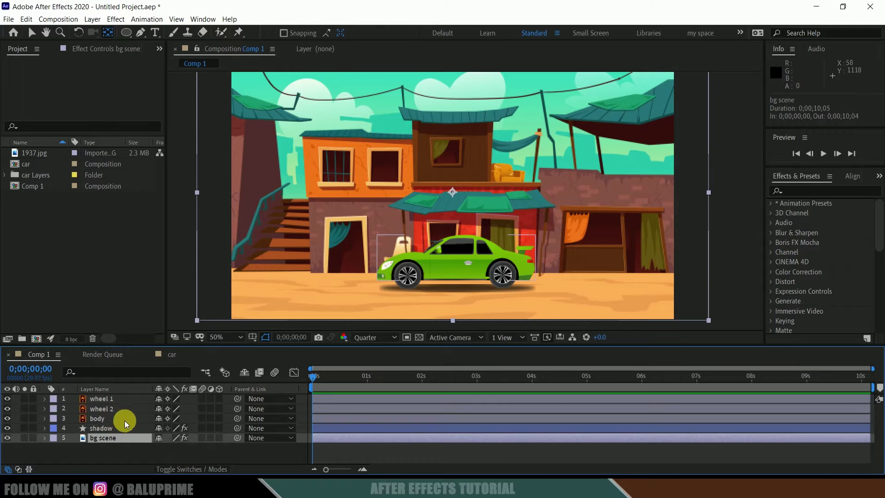
click(106, 419)
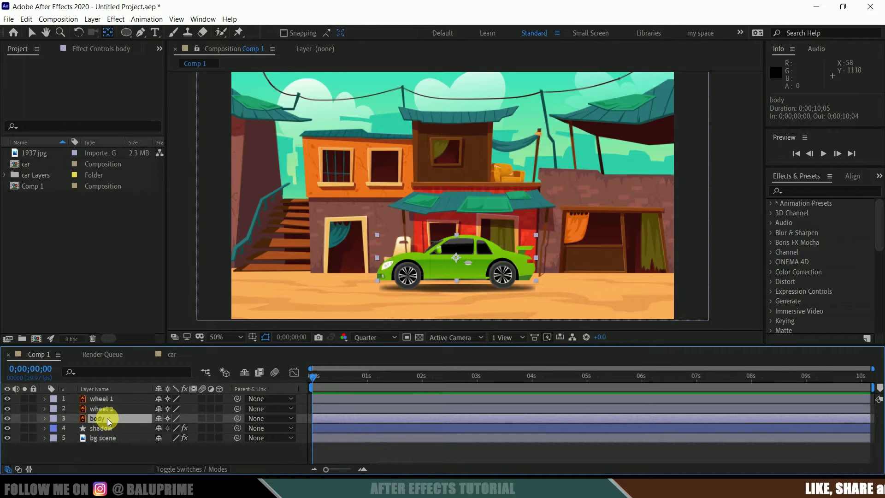
click(100, 410)
shift+click(101, 399)
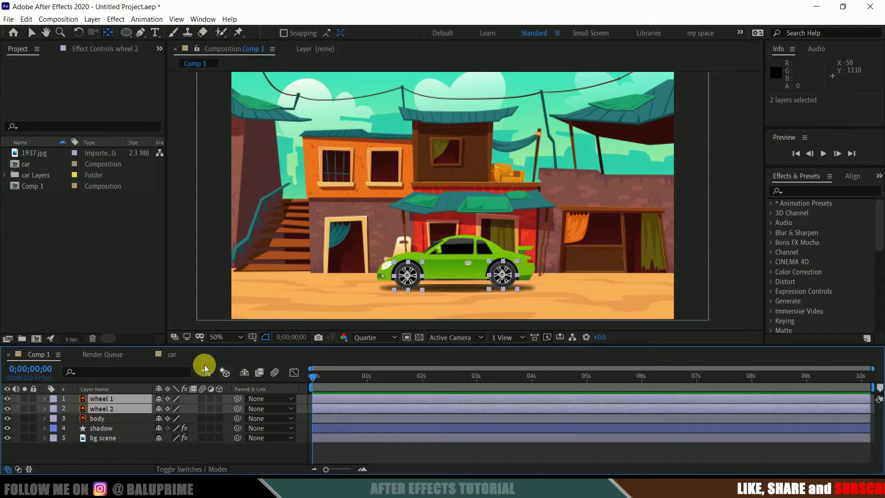
drag(7, 398, 7, 408)
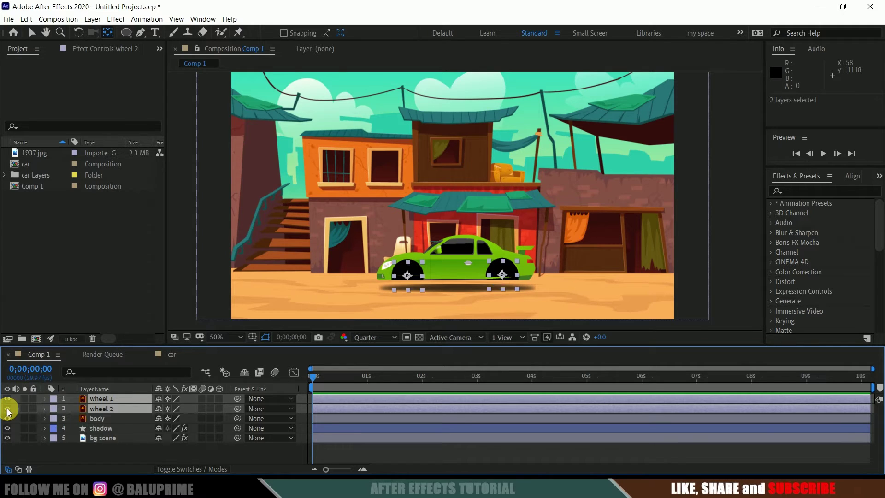
key(ctrl+z)
click(117, 441)
click(98, 408)
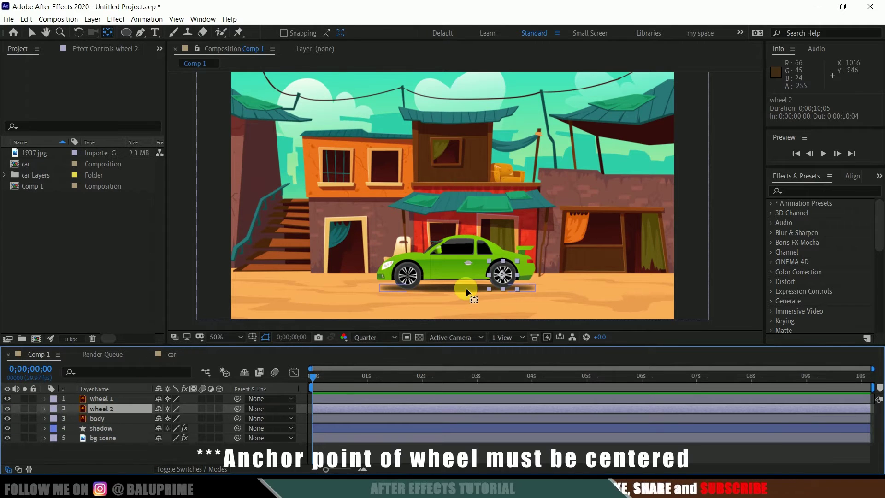
Try shifting the rear wheel's anchor point, undo it, and zoom out to the whole scene
scroll(465, 291, up, 2)
scroll(447, 212, down, 2)
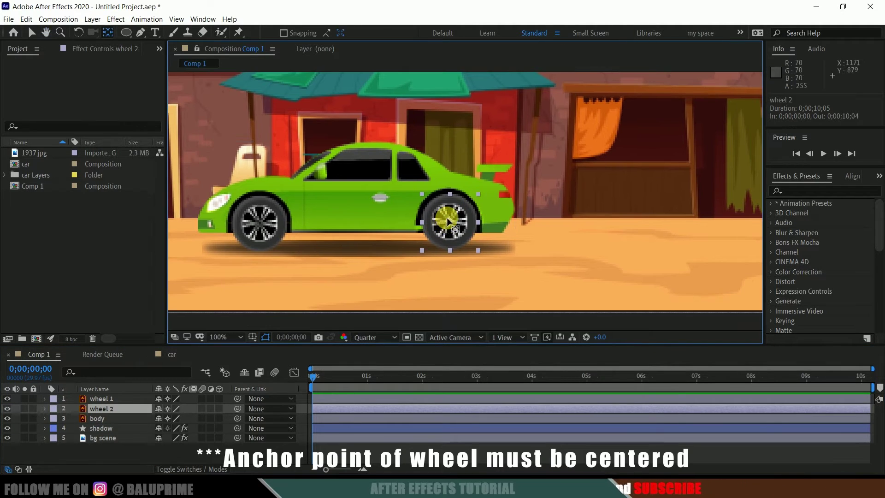
click(109, 31)
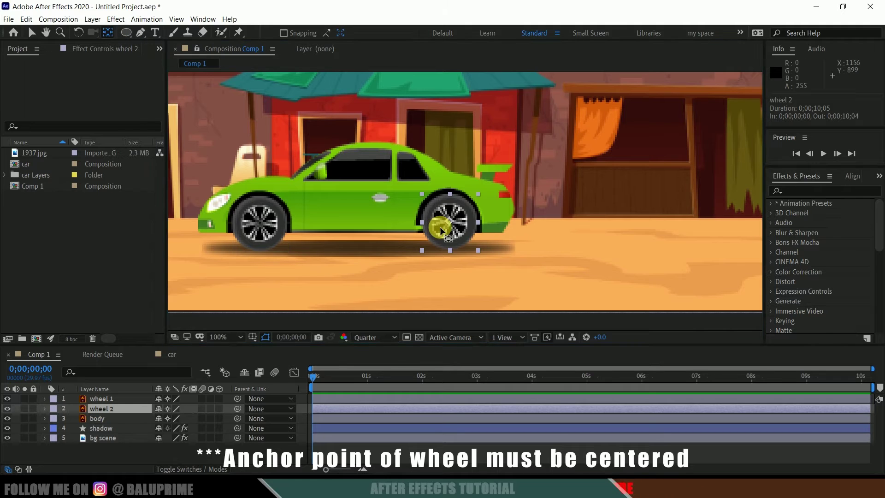
mouse_move(451, 222)
mouse_down()
mouse_move(489, 222)
mouse_move(538, 243)
mouse_move(450, 225)
mouse_move(459, 227)
mouse_up()
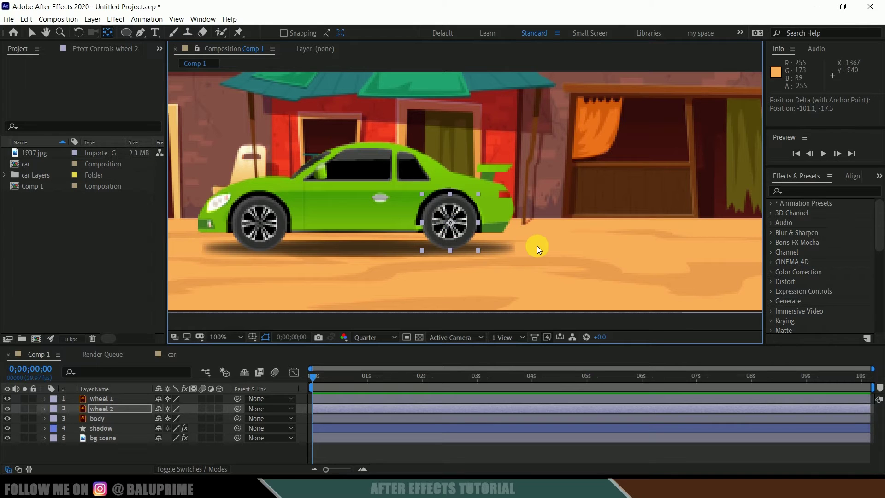
key(ctrl+z)
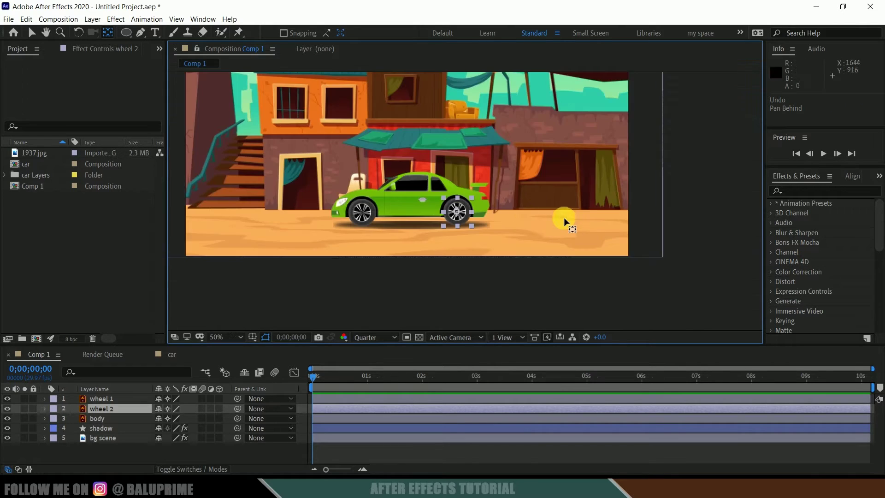
key(comma)
key(comma)
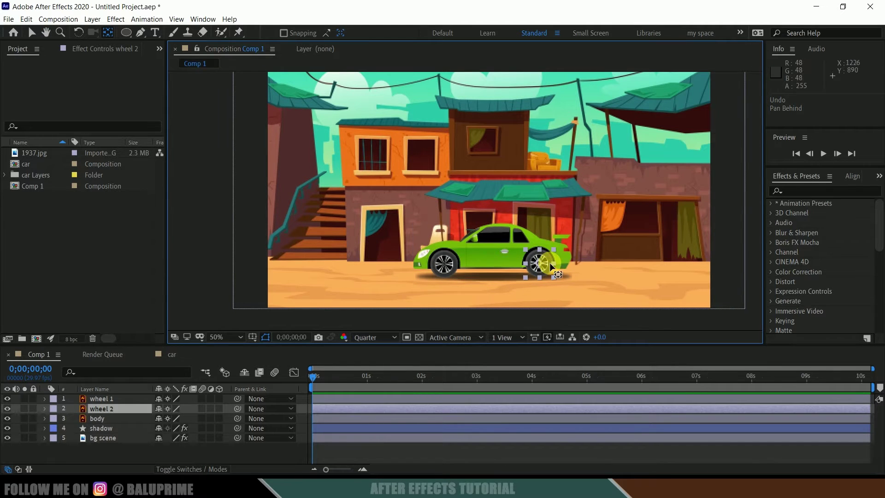
Show the body layer's Position and slide the car left along the street
click(107, 418)
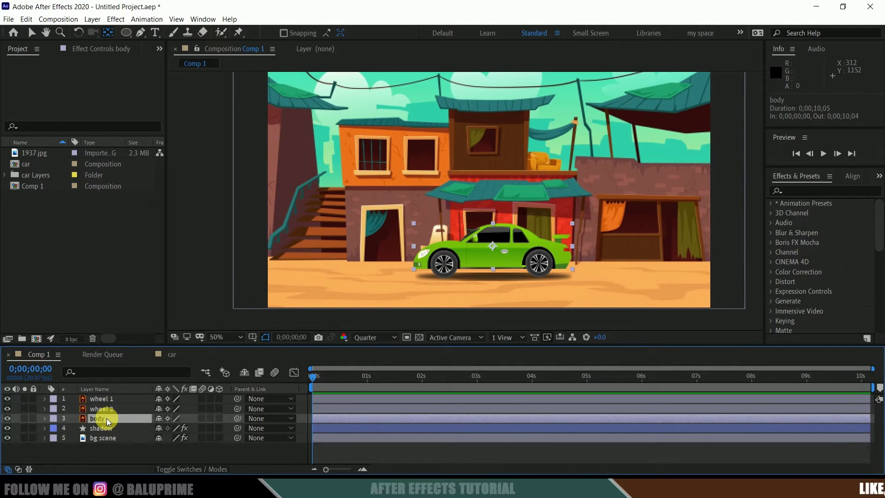
key(p)
drag(165, 428, 142, 419)
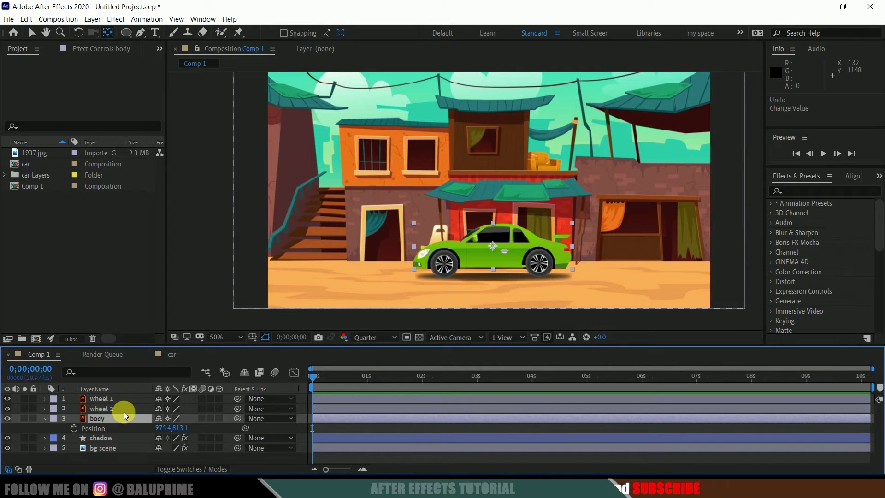
Parent wheel 1 and wheel 2 to the body layer with the pick whip
click(118, 399)
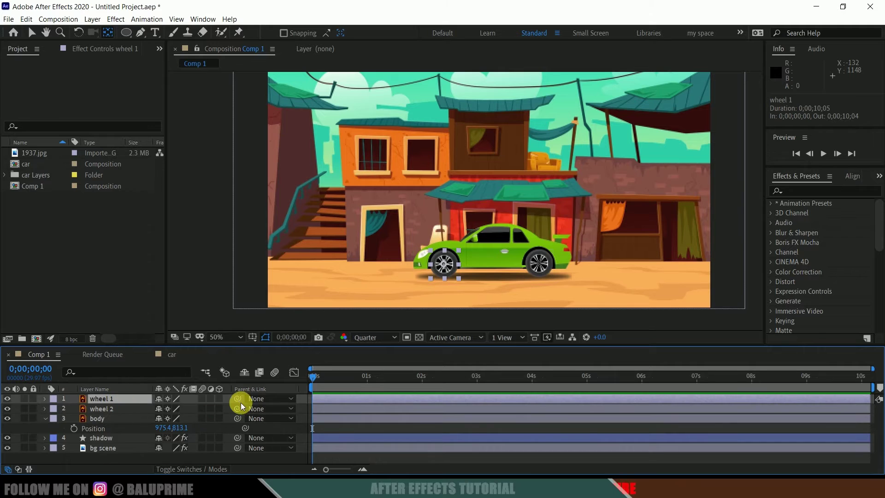
drag(237, 400, 98, 422)
click(109, 407)
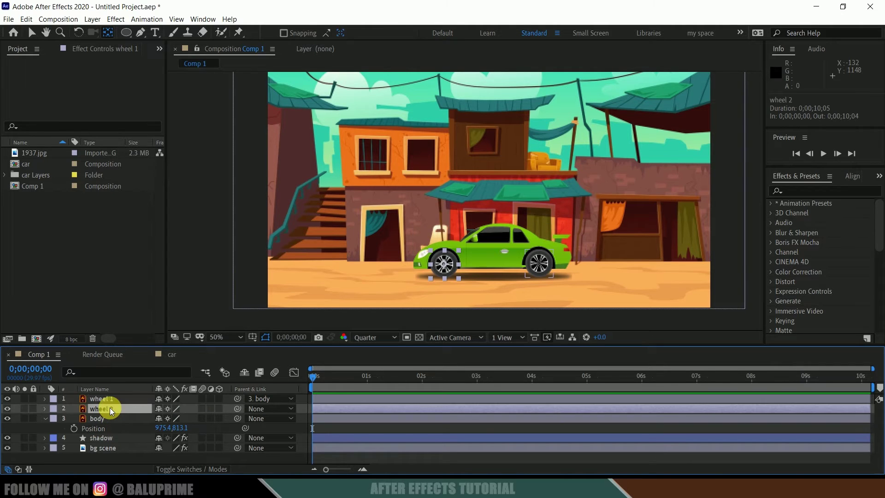
drag(237, 410, 95, 422)
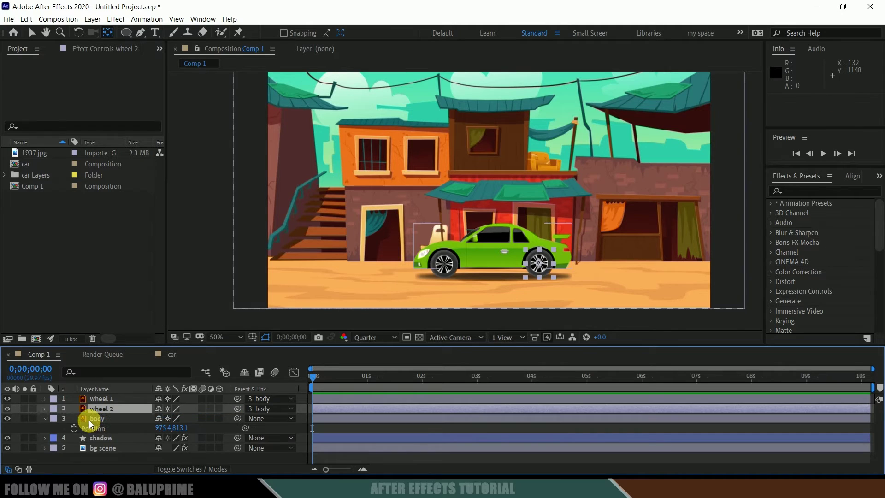
Parent the shadow layer to body, move the car left to 1019.4, 813.1, and collapse Position
click(107, 439)
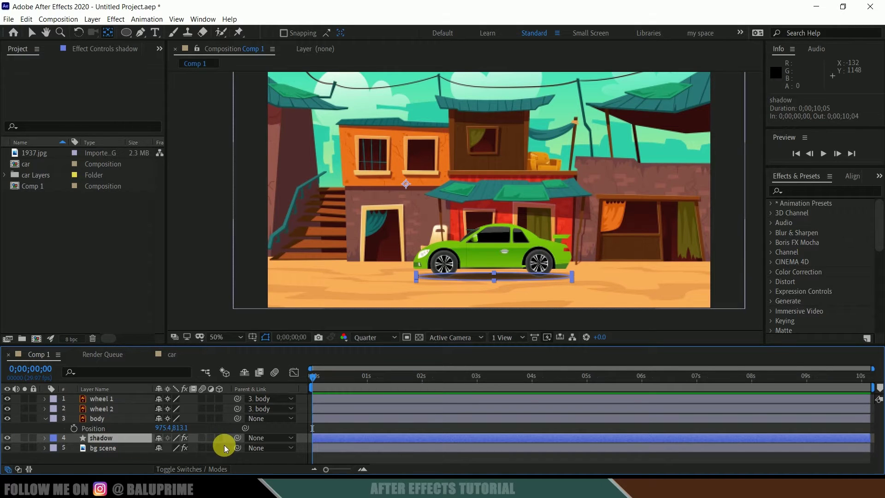
drag(237, 438, 105, 420)
drag(158, 428, 184, 435)
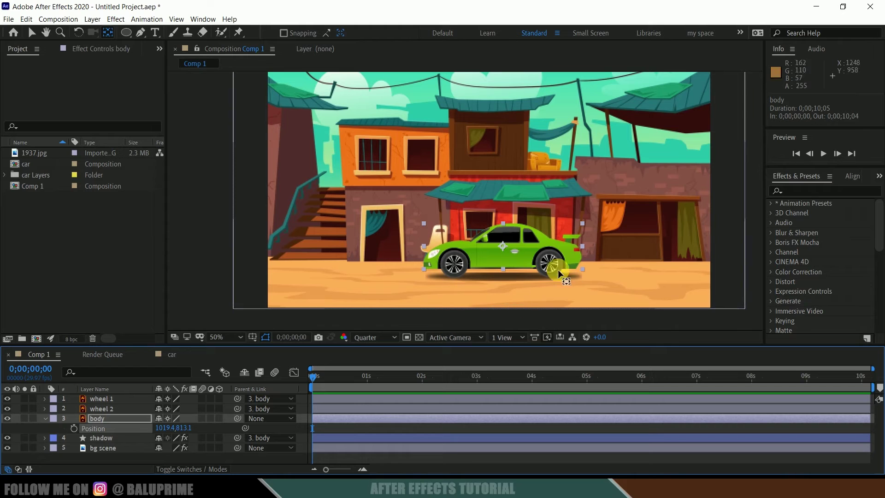
click(45, 418)
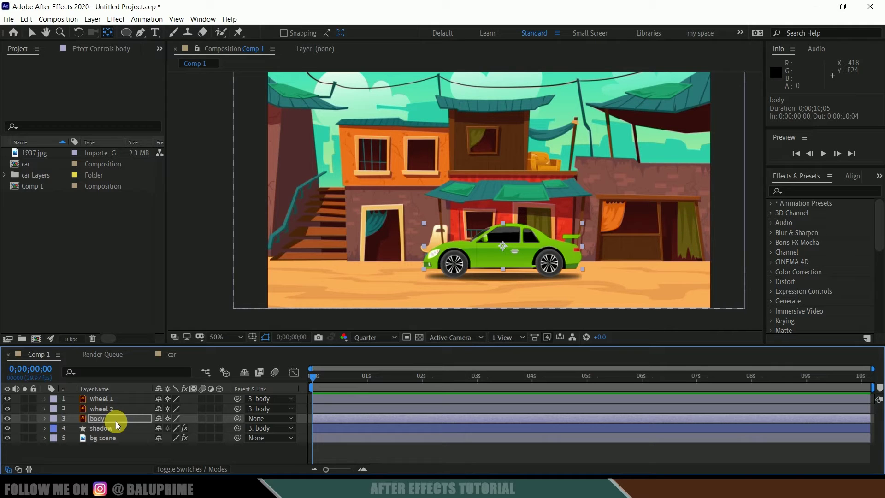
Add a new Null Object layer and rename it 'control'
click(109, 400)
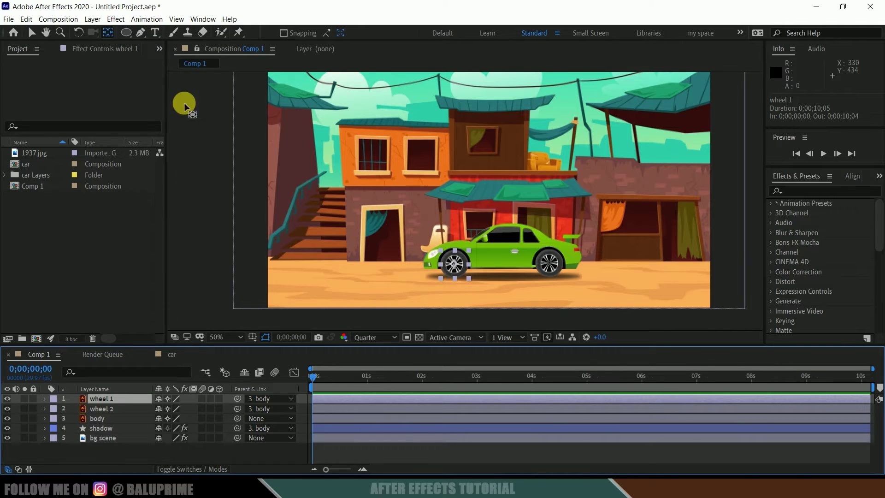
click(88, 22)
mouse_move(102, 30)
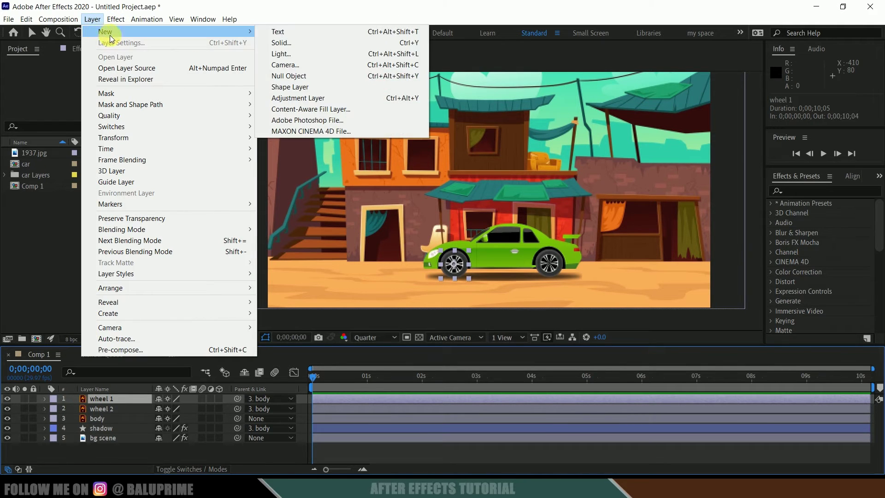
click(309, 79)
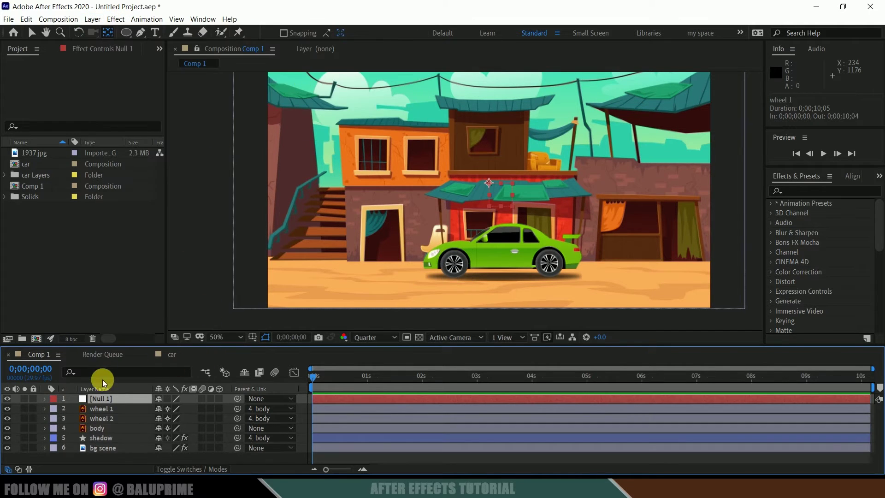
right_click(120, 398)
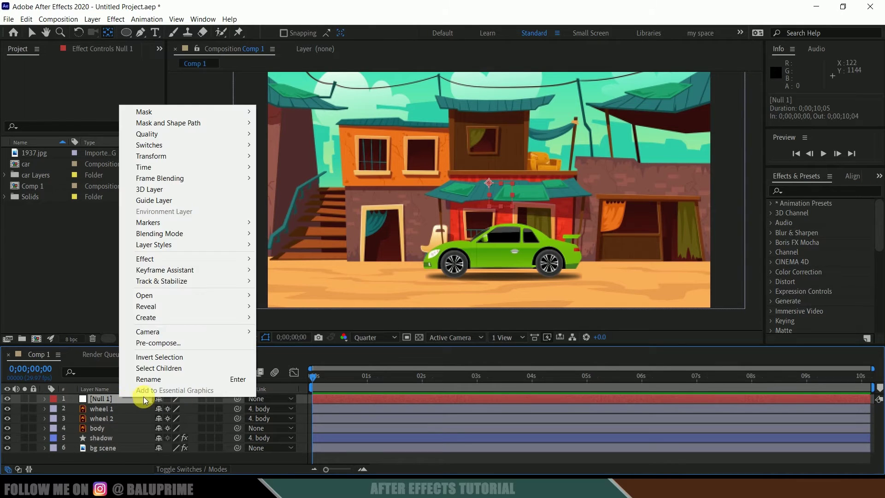
click(148, 381)
text(contr)
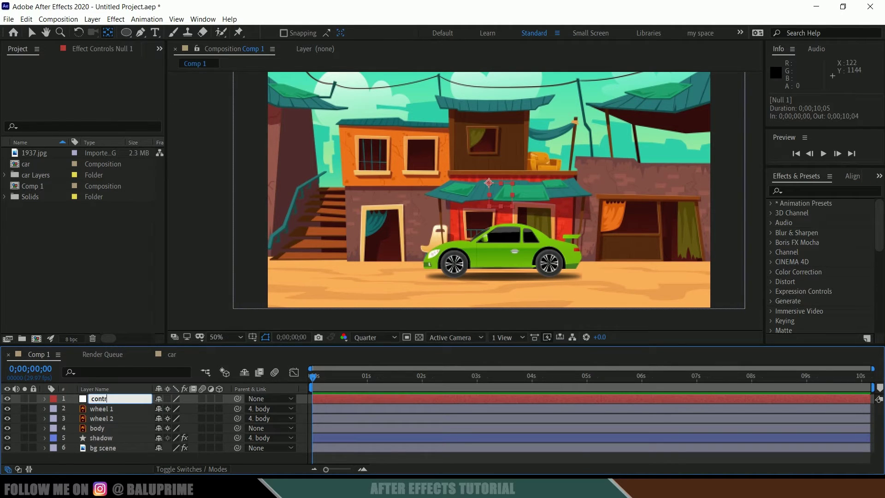
text(ol)
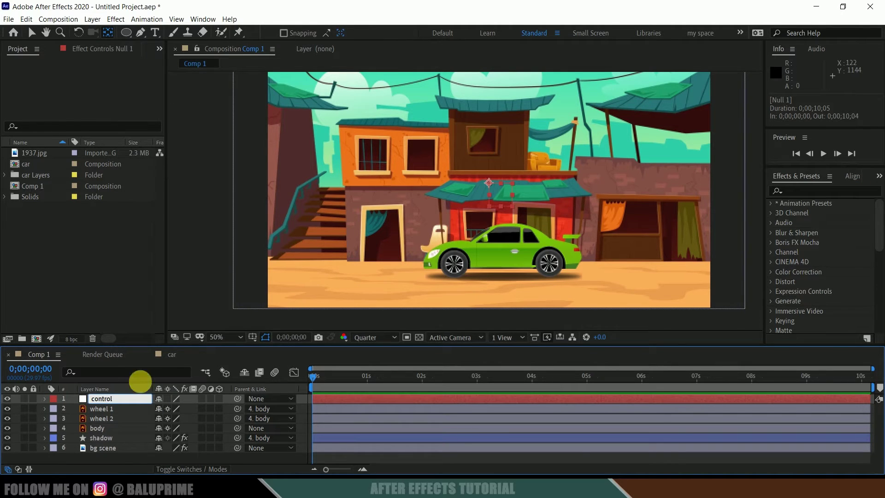
click(803, 191)
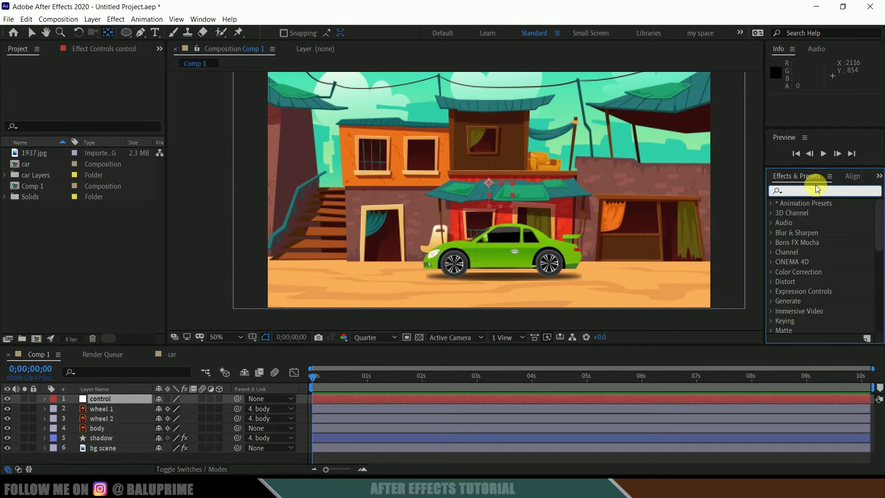
Search 'slider' in Effects & Presets and apply Slider Control to the control layer
click(202, 19)
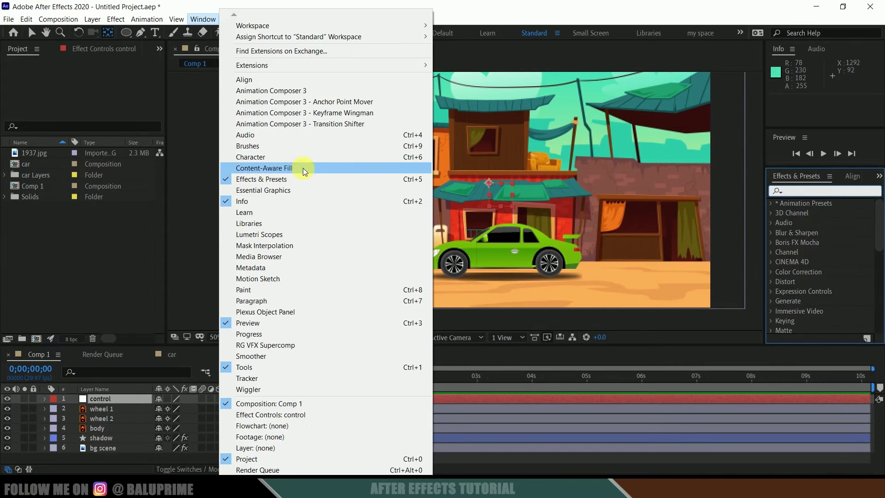
click(805, 191)
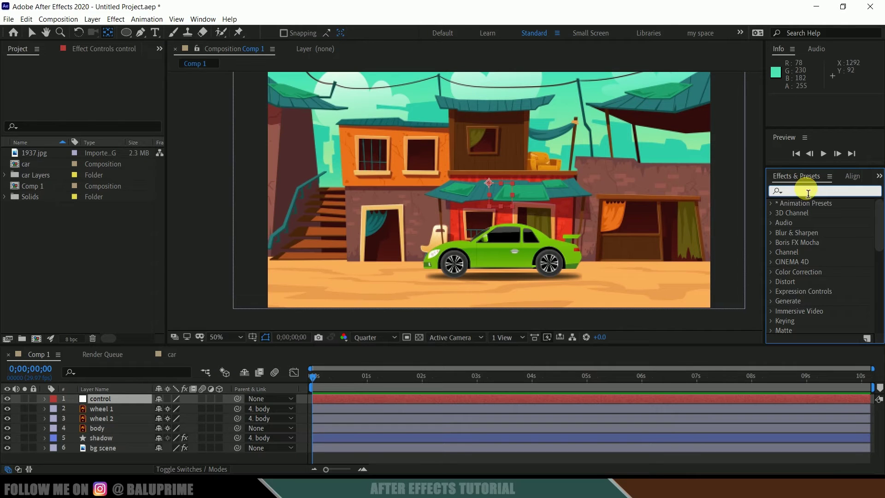
text(slider)
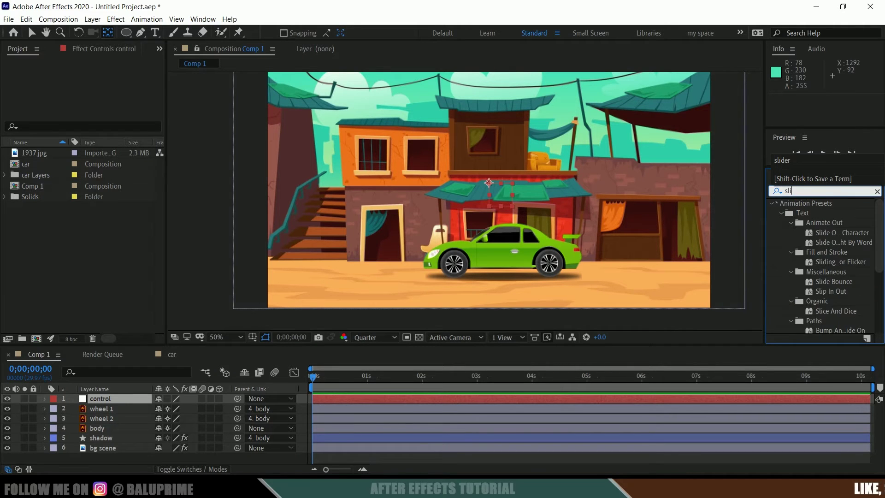
click(805, 213)
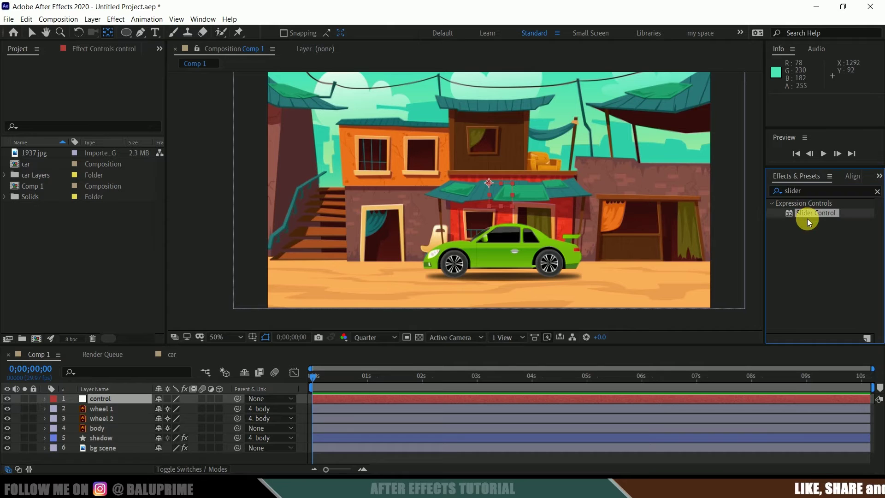
drag(812, 220, 107, 402)
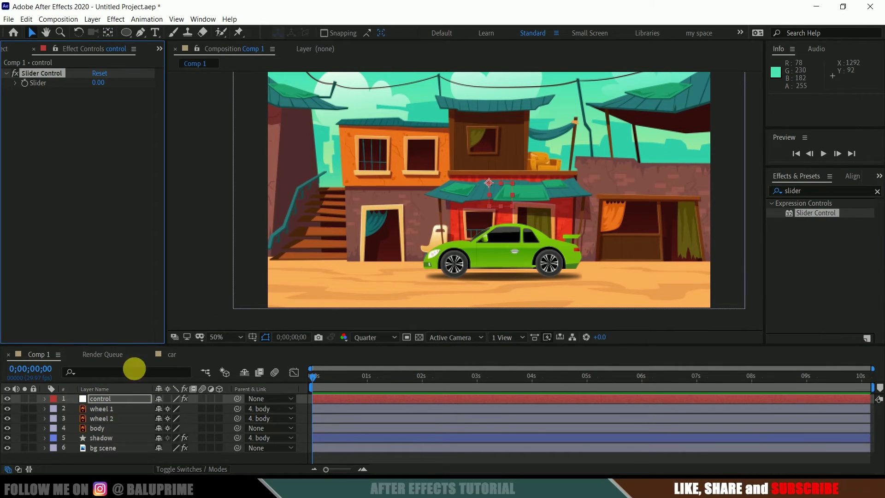
drag(336, 345, 344, 299)
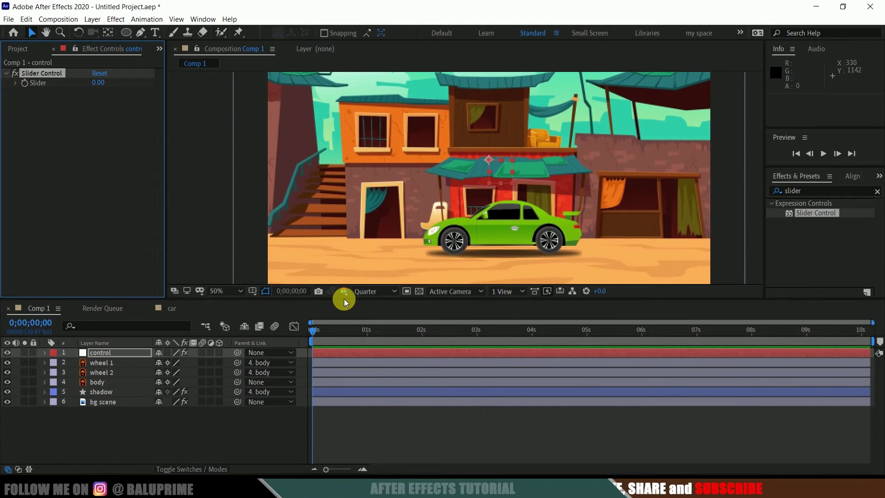
Expand control's Slider Control and pick-whip wheel 1's Rotation expression to the Slider property
click(44, 353)
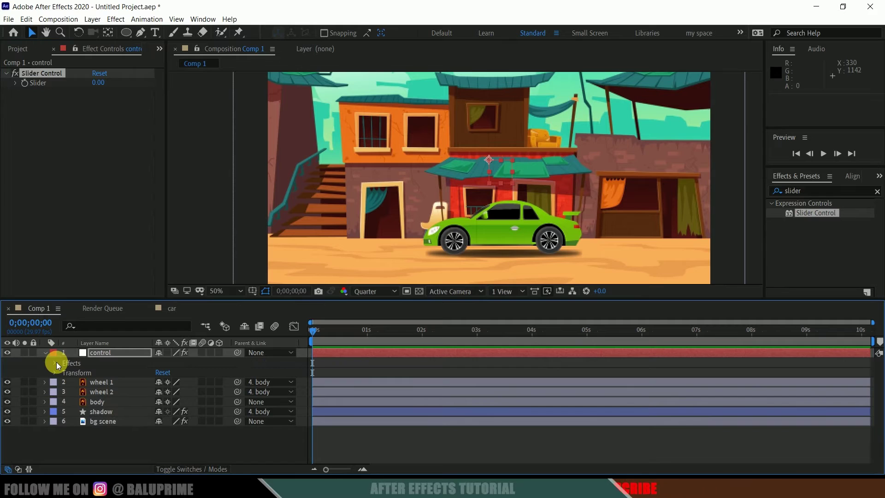
click(54, 363)
click(65, 372)
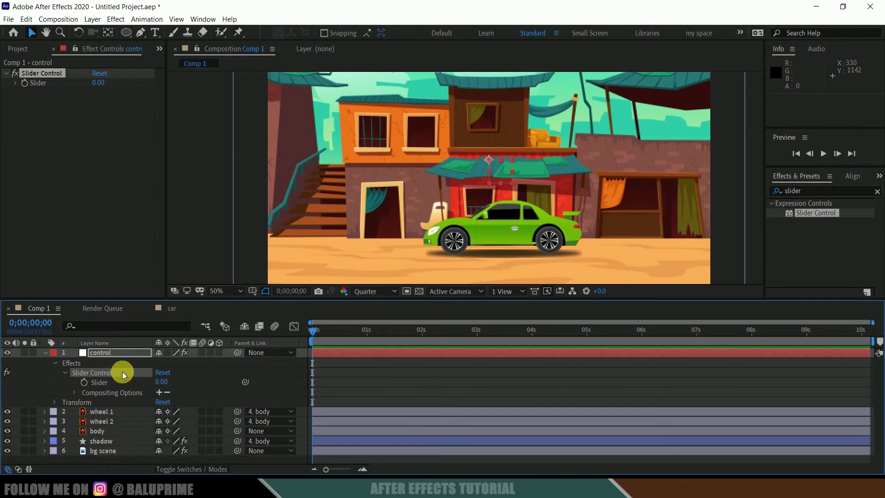
click(104, 413)
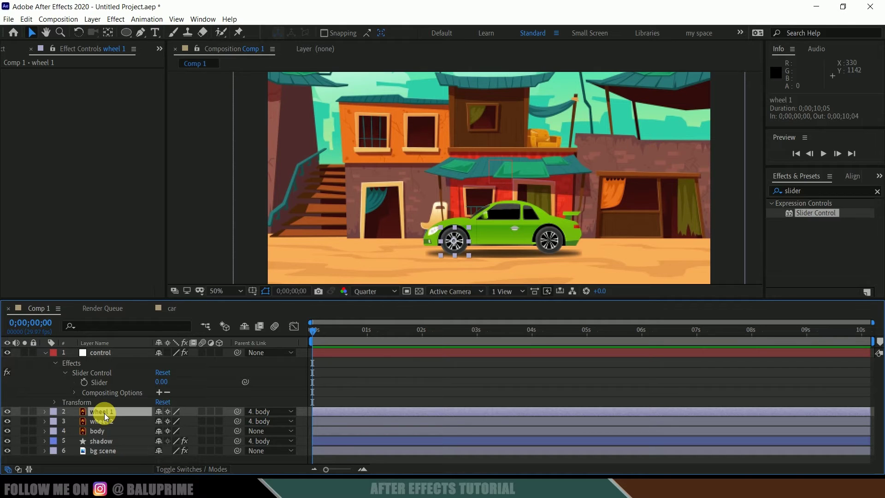
key(r)
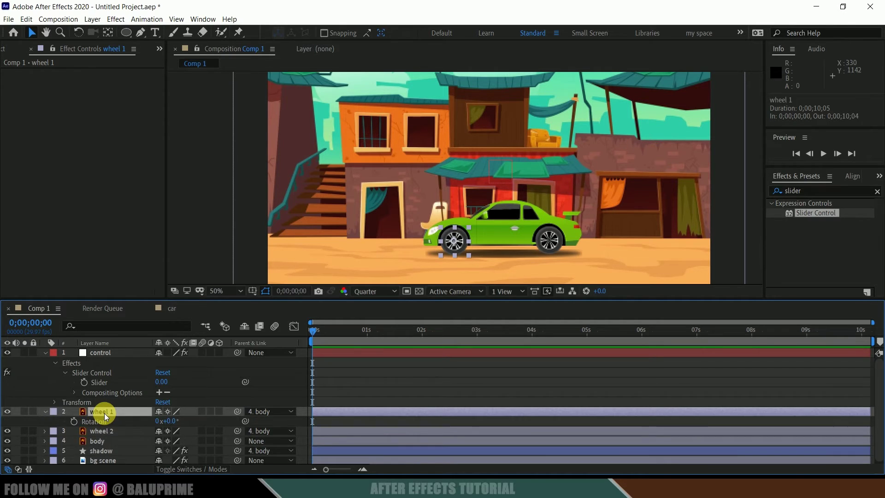
alt+click(75, 421)
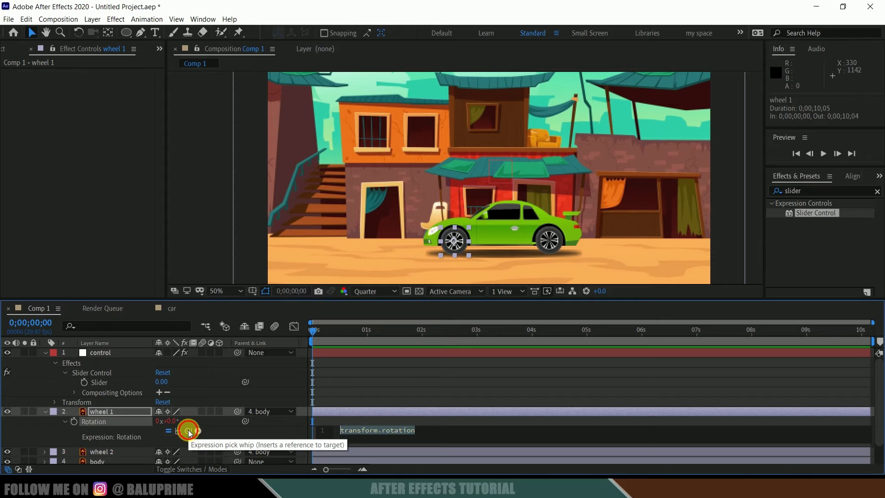
drag(189, 430, 104, 383)
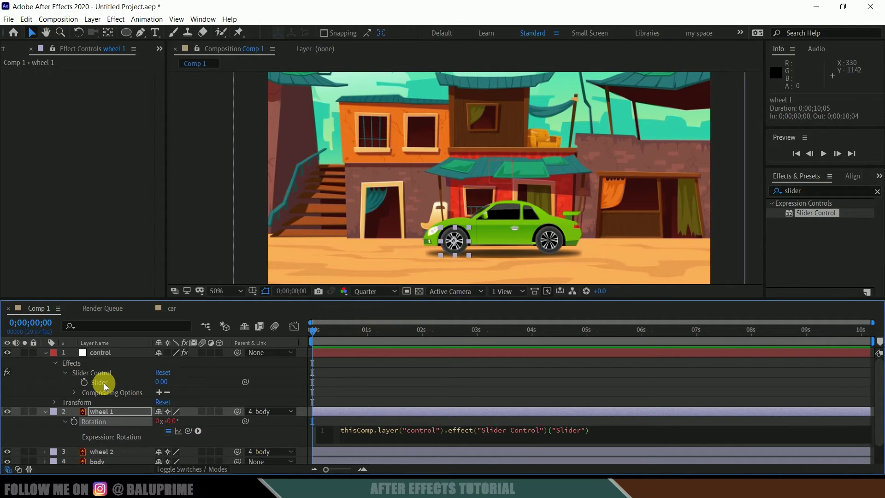
scroll(101, 433, down, 1)
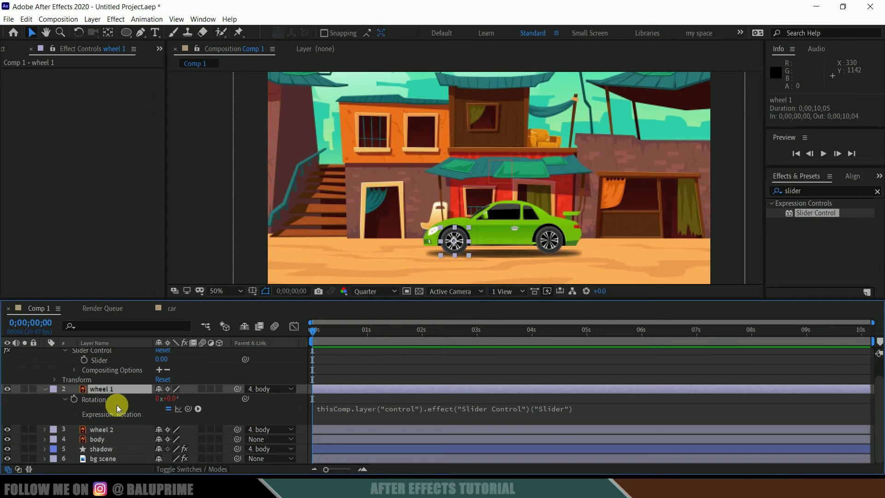
Add a Rotation expression on wheel 2 and pick-whip it to the control layer's Slider
click(101, 431)
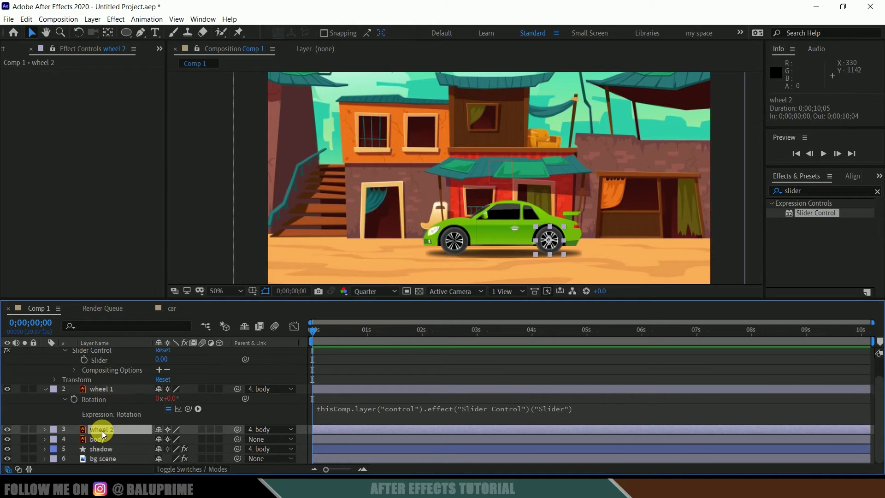
key(r)
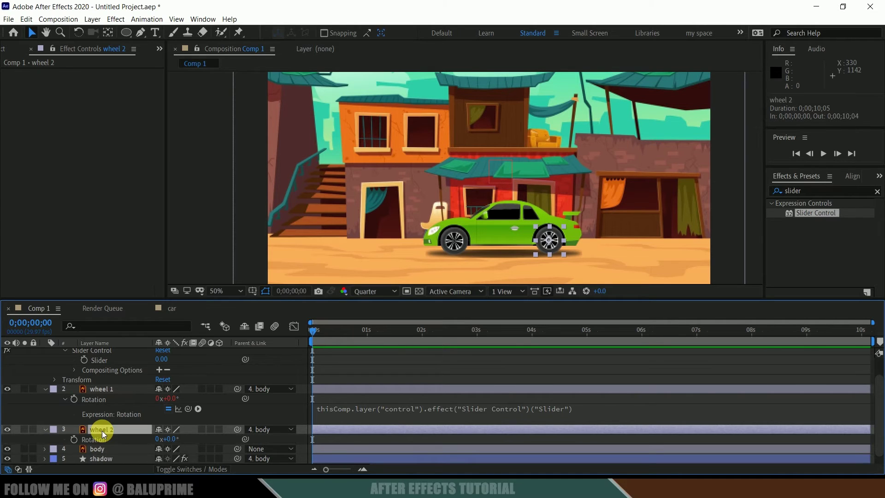
alt+click(74, 440)
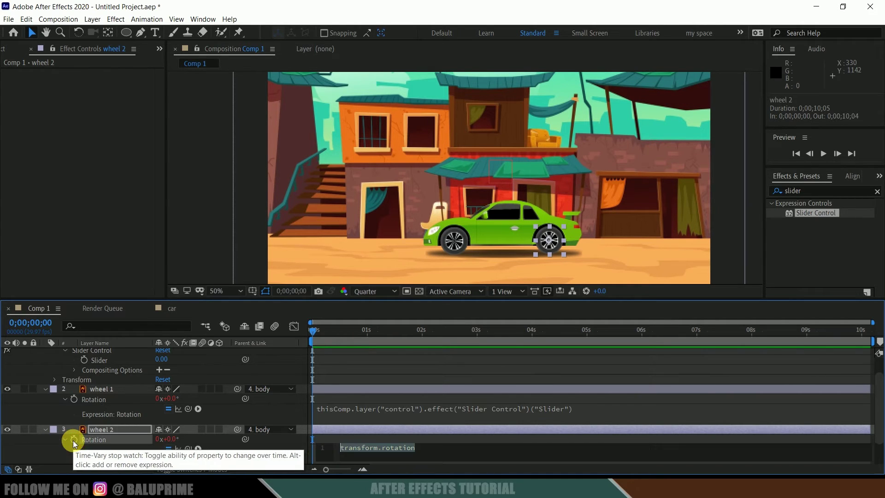
drag(189, 450, 103, 362)
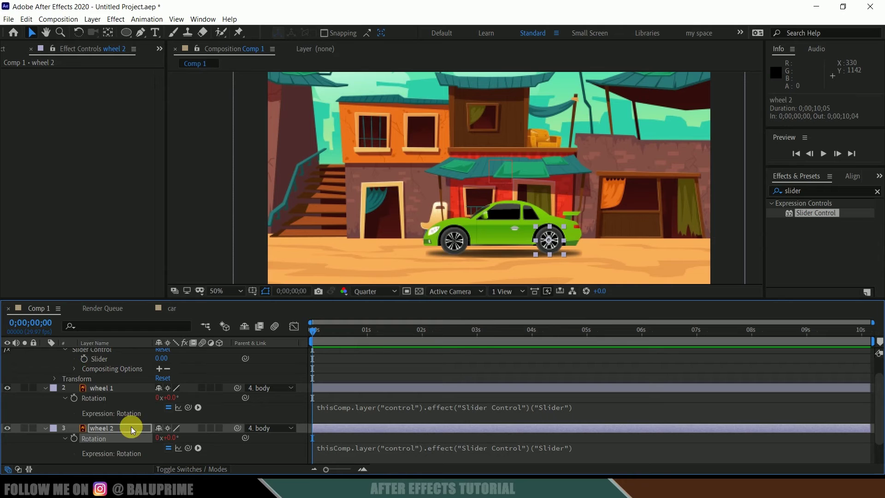
drag(412, 304, 409, 268)
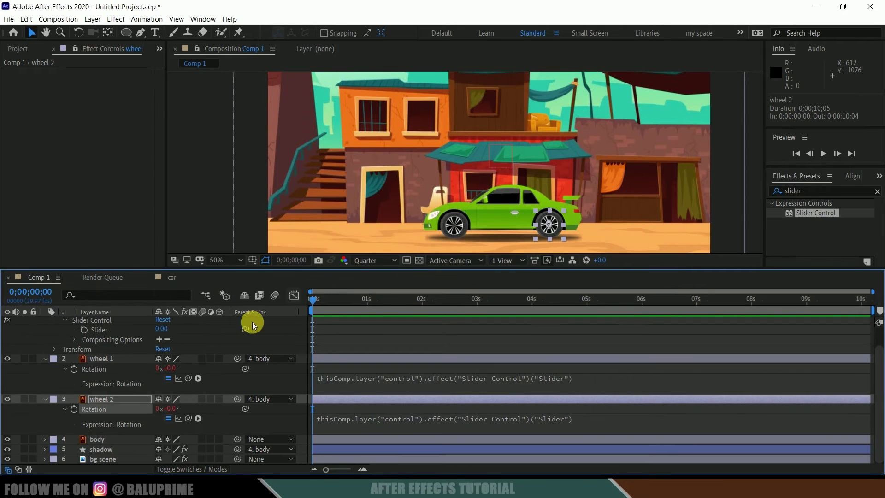
Separate the body layer's Position into X Position and Y Position
click(100, 439)
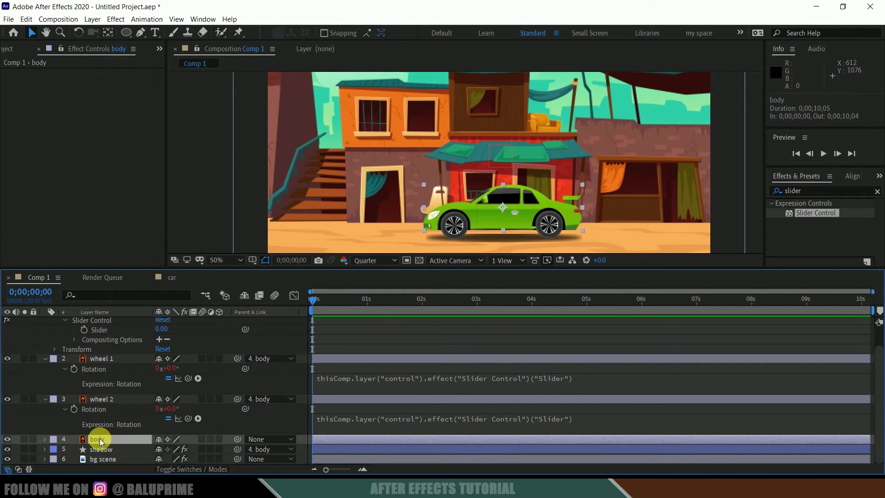
key(p)
right_click(101, 450)
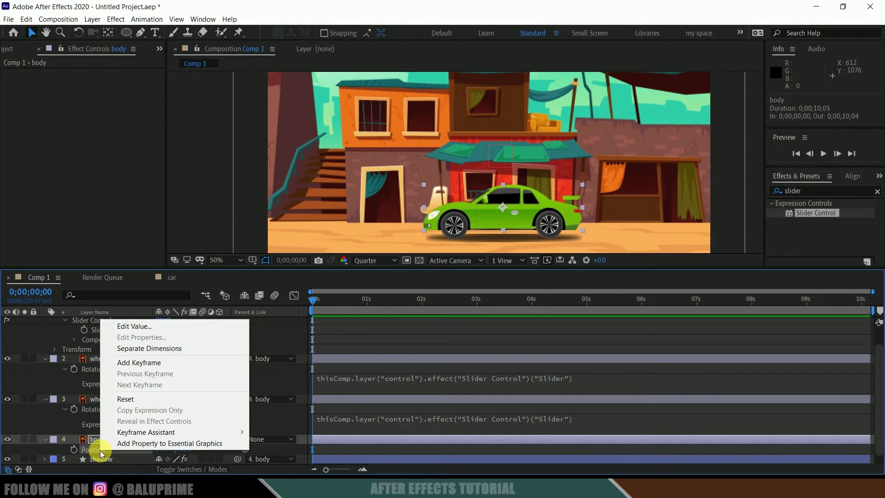
click(156, 349)
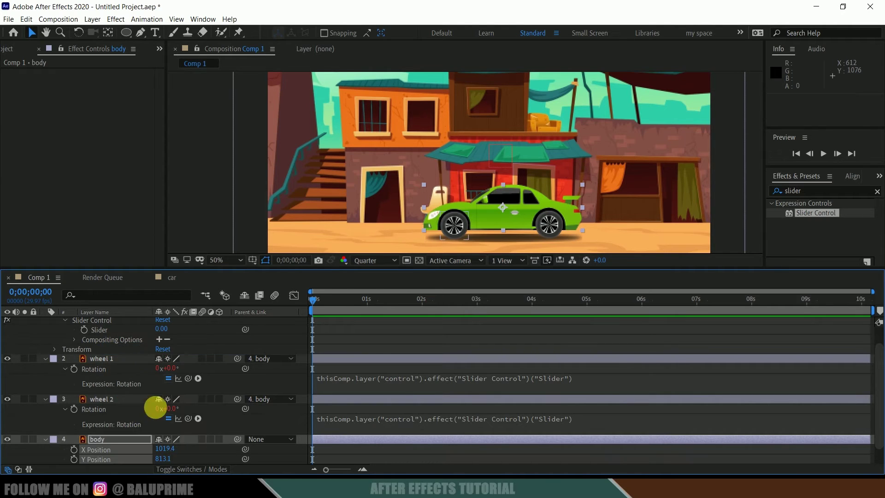
click(195, 448)
click(583, 149)
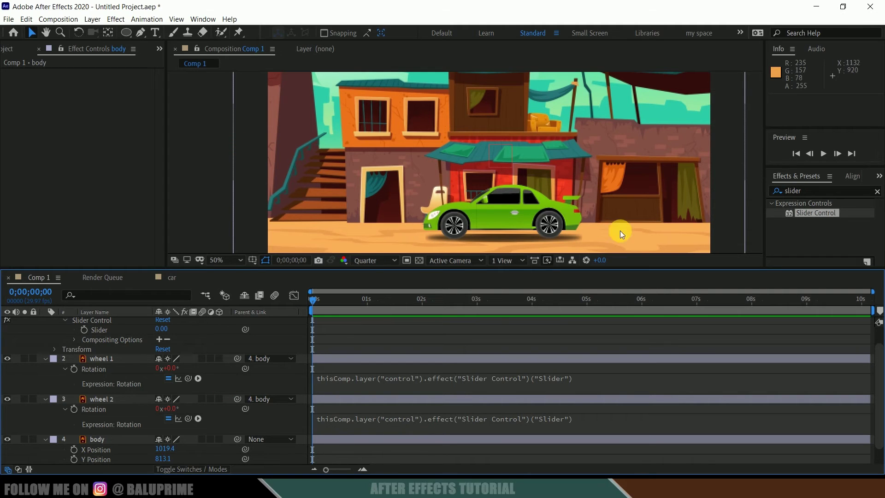
Link the body's X Position expression to the control Slider, sending the car off-frame left
click(92, 450)
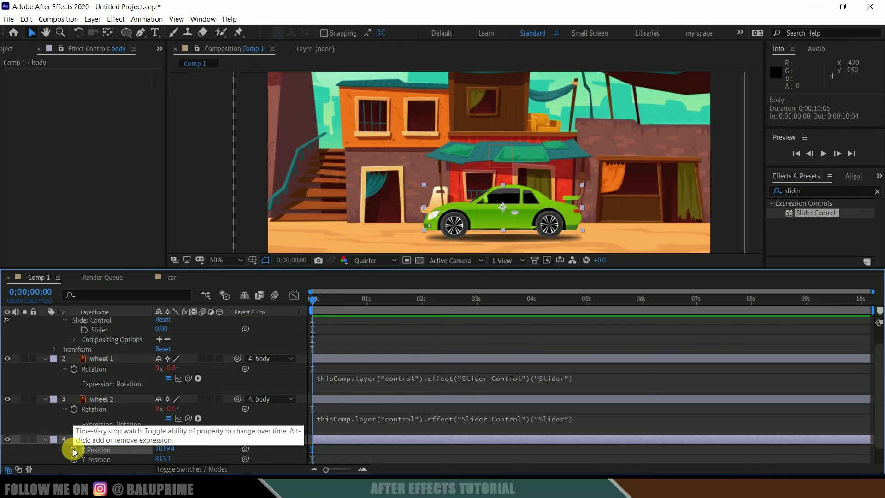
alt+click(74, 450)
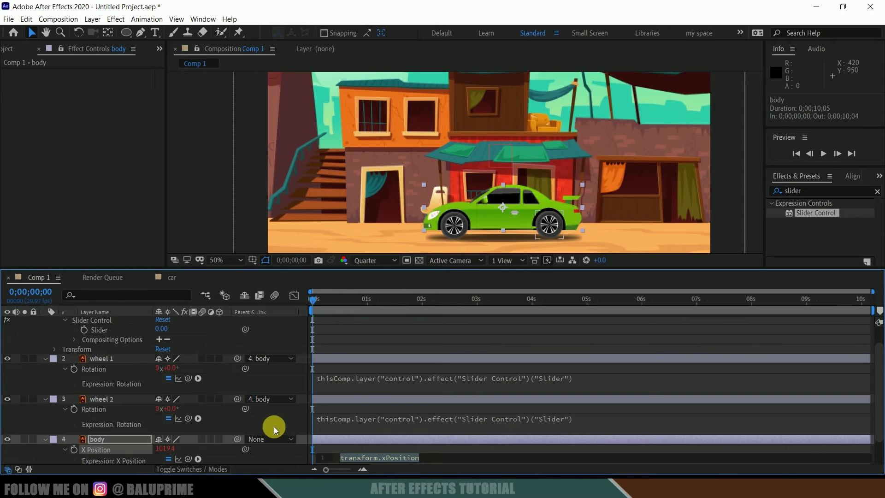
drag(188, 460, 164, 386)
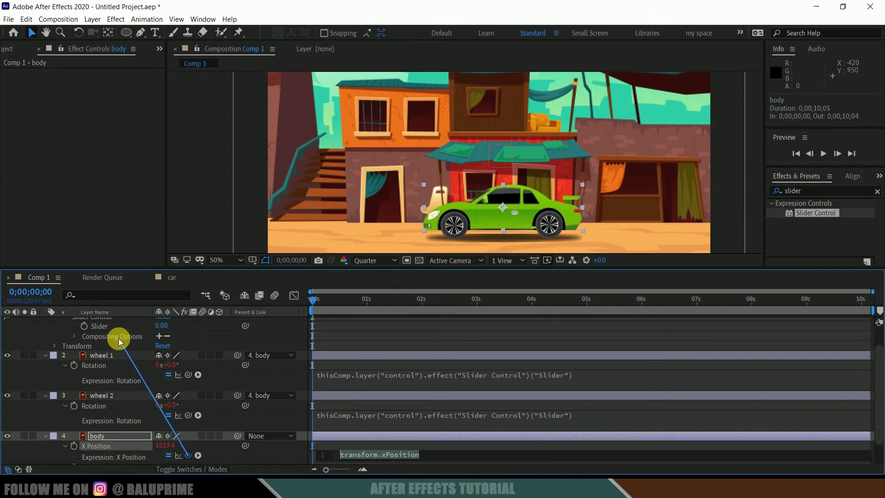
drag(104, 330, 98, 327)
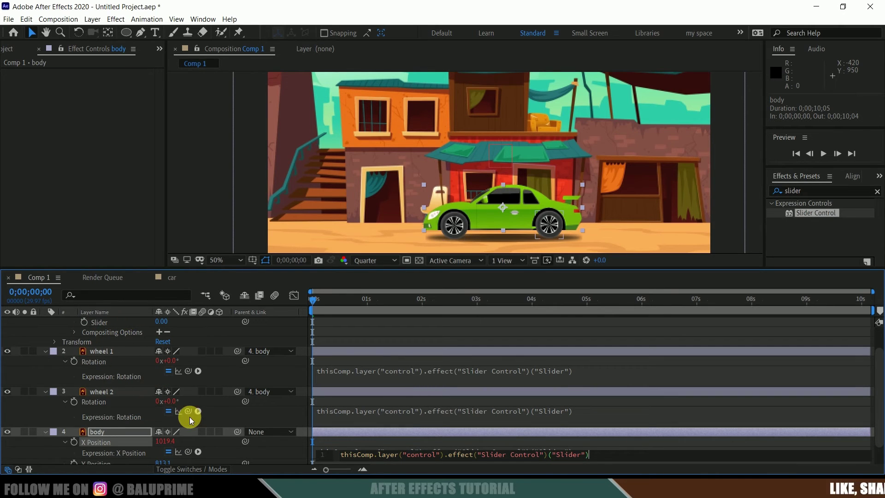
click(234, 407)
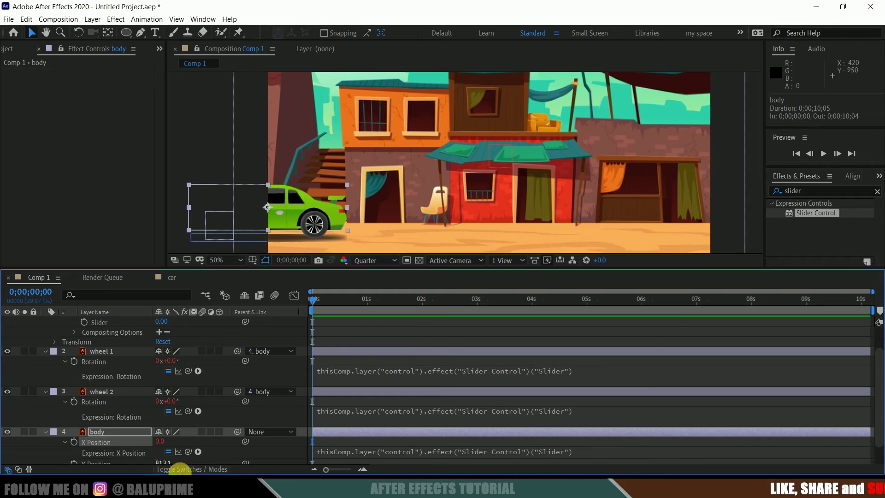
scroll(114, 408, up, 1)
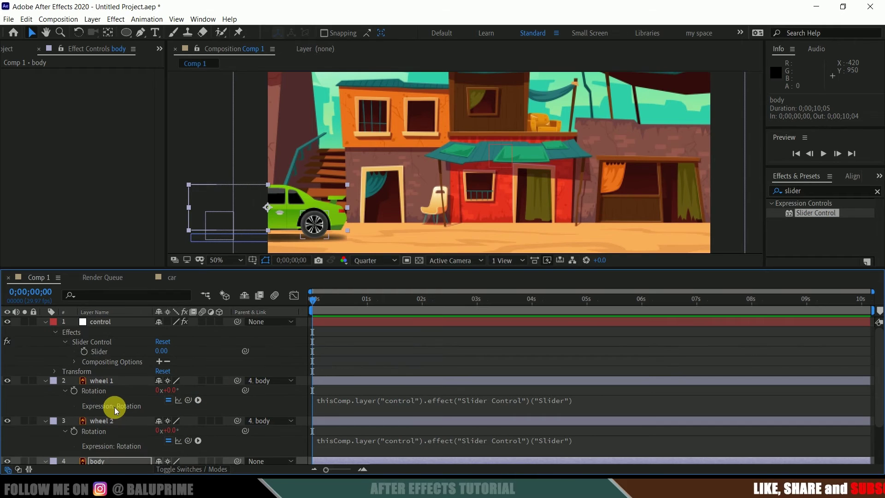
Scrub the control layer's Slider to 963, driving the car mid-street with both wheels turning
click(99, 322)
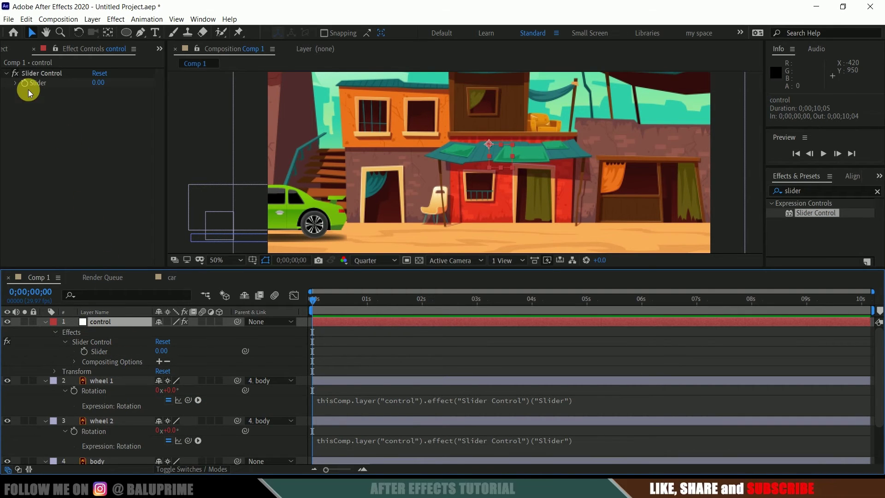
drag(99, 82, 116, 106)
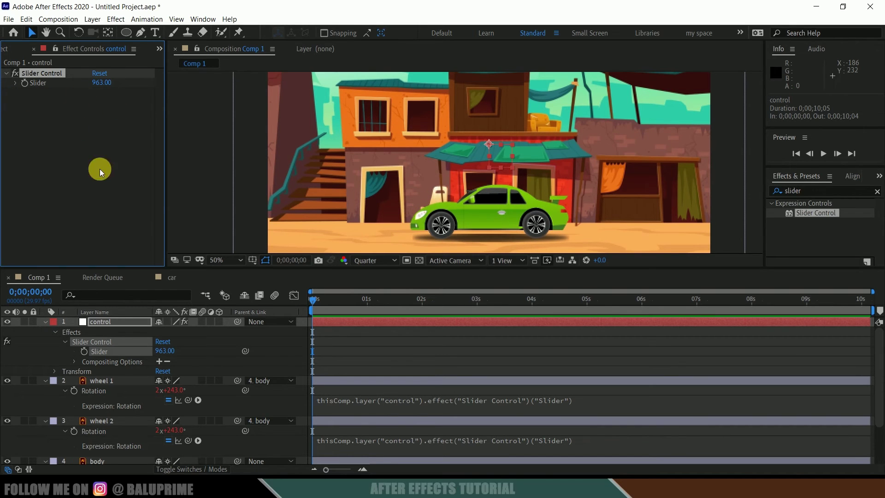
Append *2 to wheel 1's Rotation expression and test it by dragging the slider
click(580, 400)
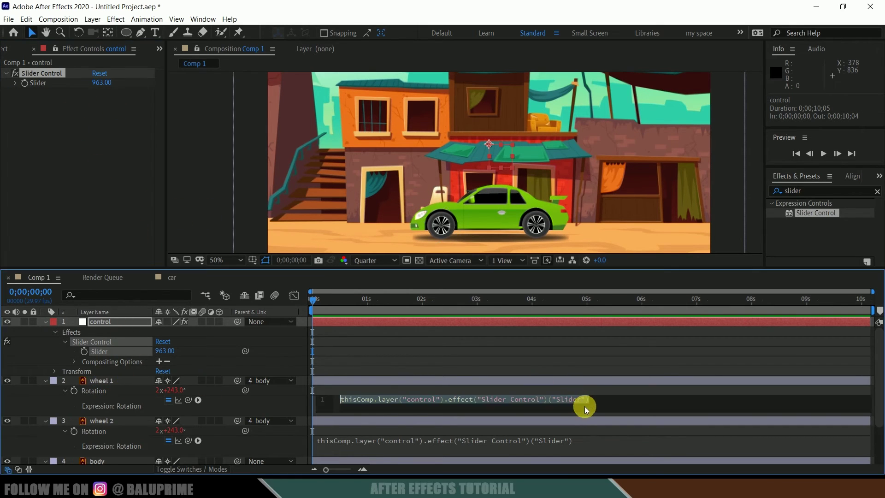
click(611, 407)
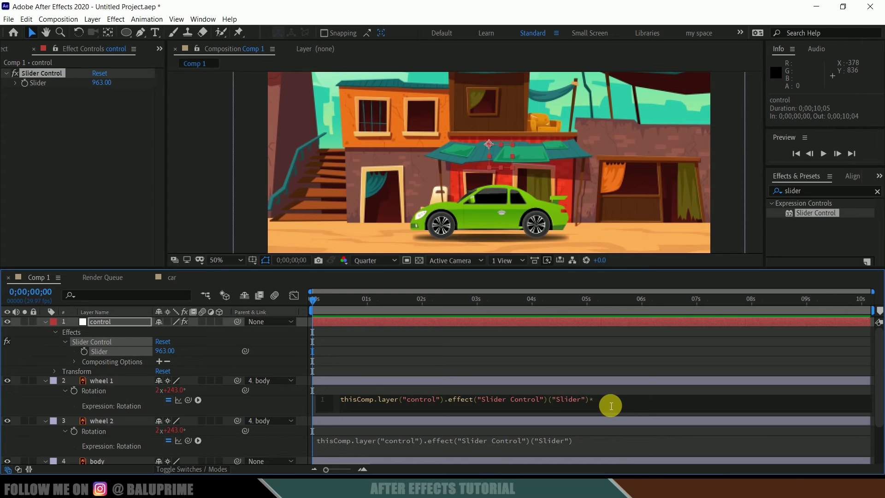
text(*2)
key(KP_Enter)
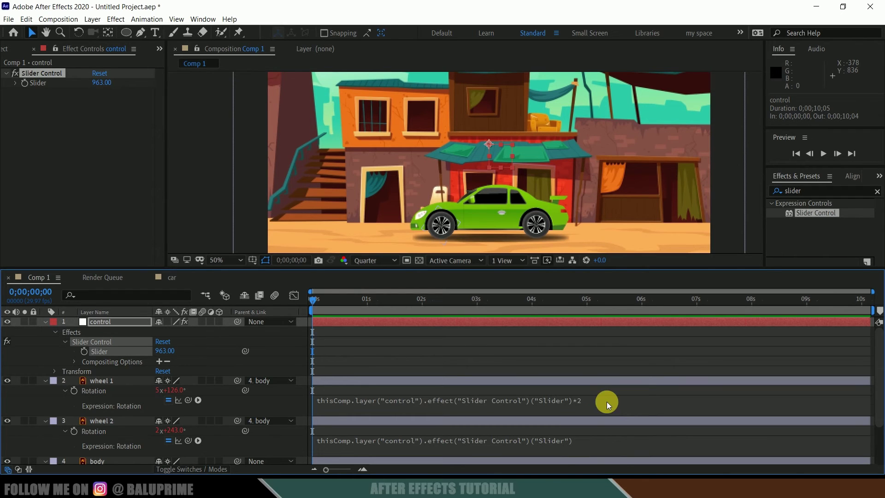
drag(103, 83, 199, 127)
Set the Slider to 1064 and restore wheel 1's expression to the plain Slider link
click(601, 402)
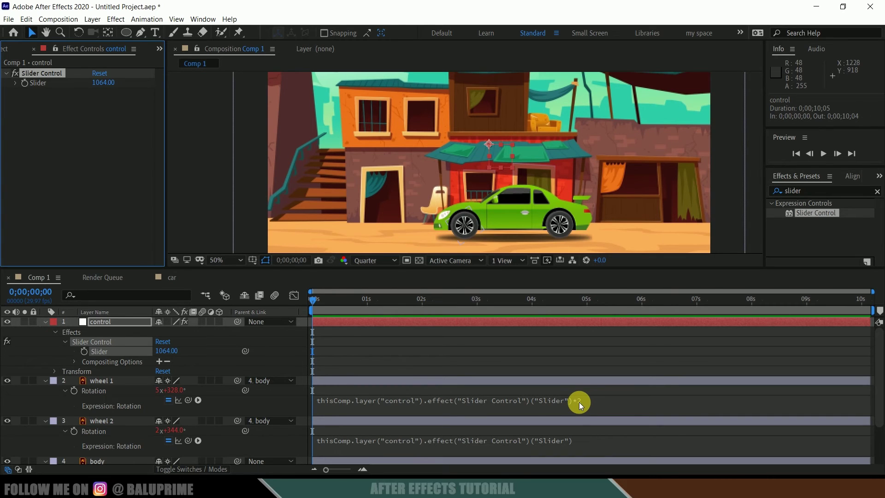
click(579, 402)
click(613, 407)
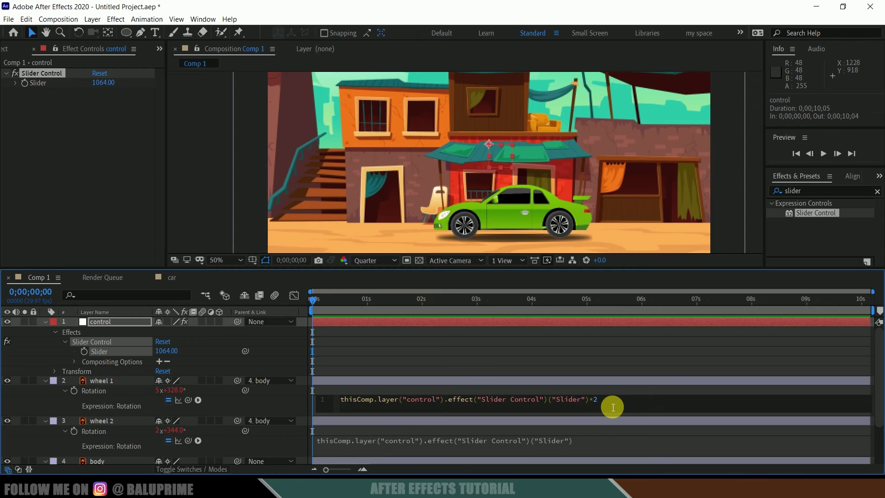
key(KP_Enter)
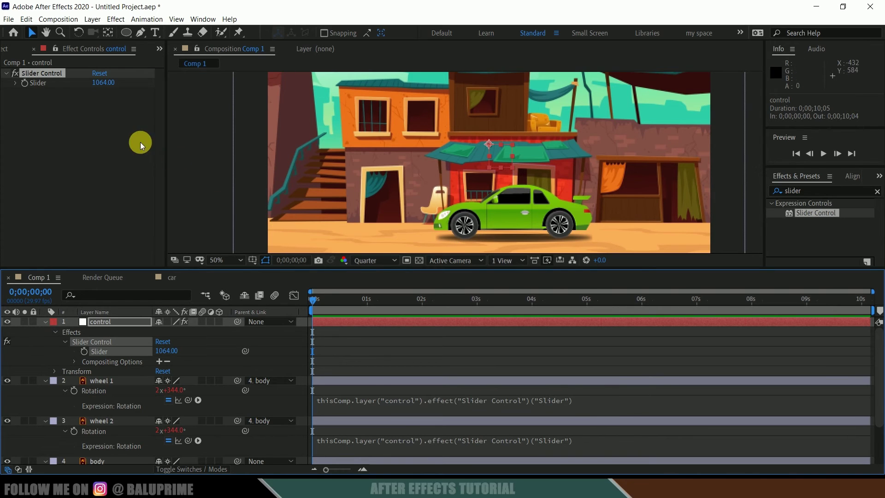
Keyframe the Slider at 0s with value 2293, placing the car off-screen right
drag(101, 85, 137, 189)
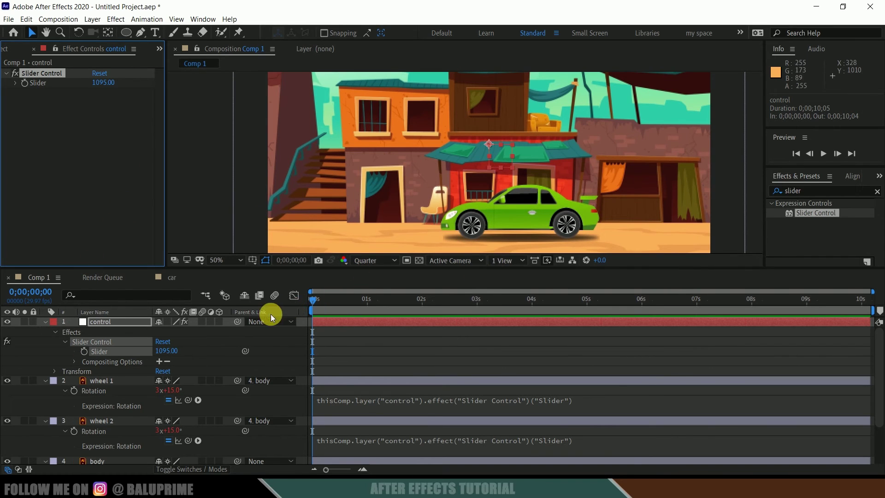
drag(319, 304, 329, 304)
key(Home)
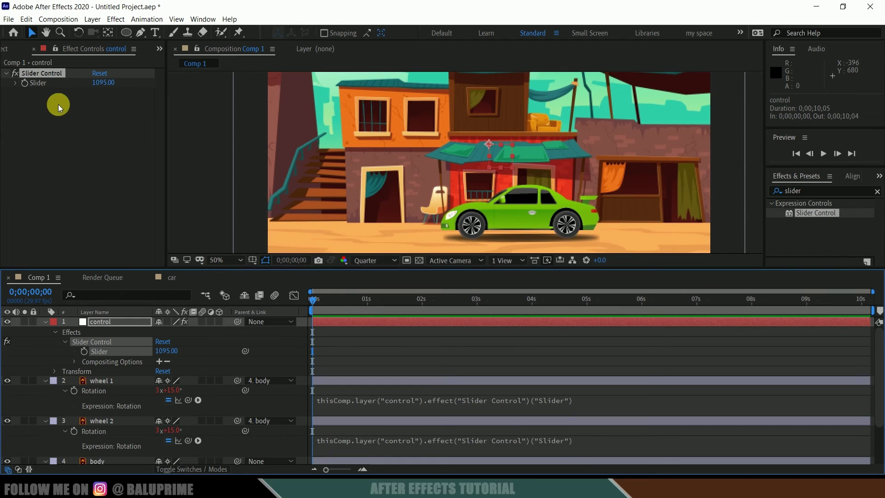
click(24, 82)
drag(104, 82, 806, 93)
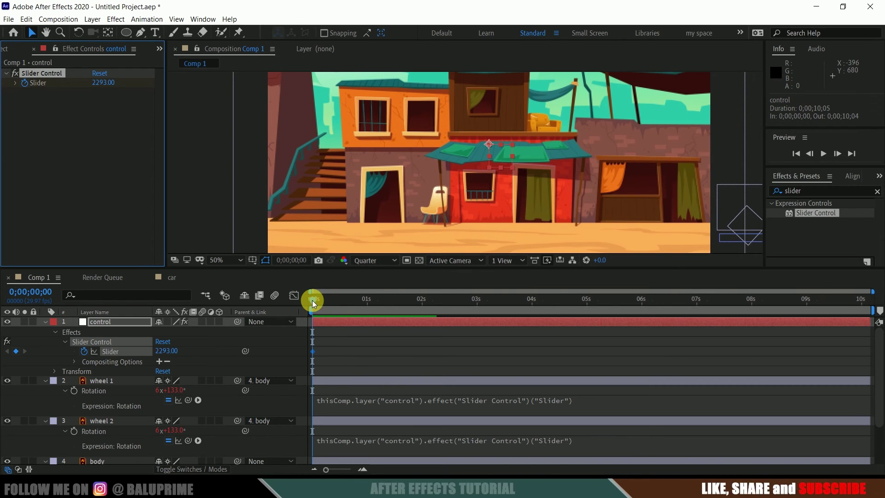
Add a Slider keyframe of 1245 at 0;00;04;01, parking the car mid-street, and select both keyframes
drag(405, 307, 533, 303)
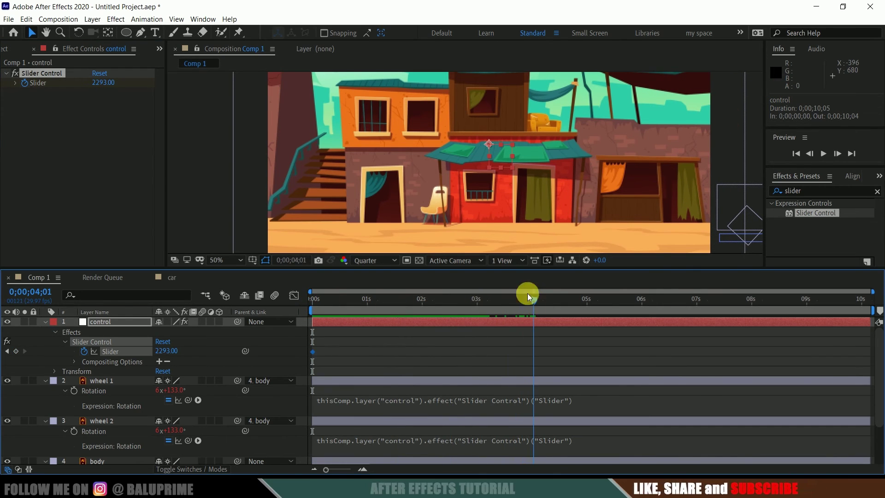
drag(108, 87, 5, 98)
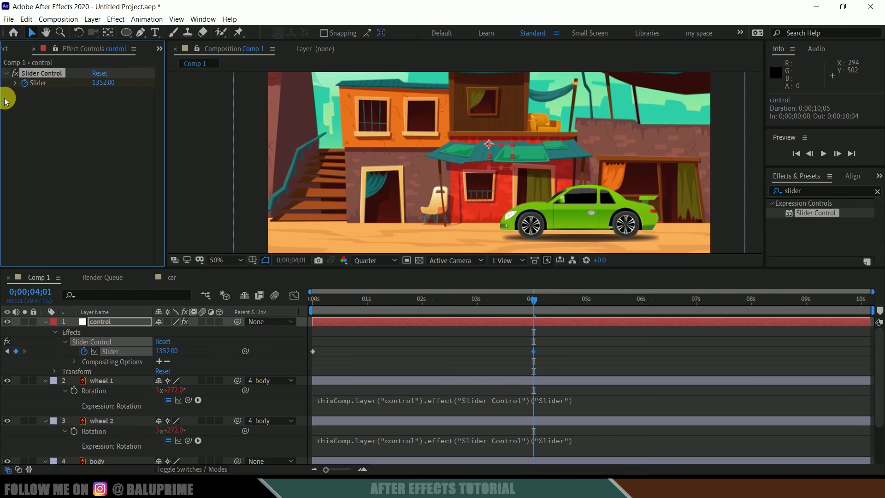
drag(95, 79, 61, 73)
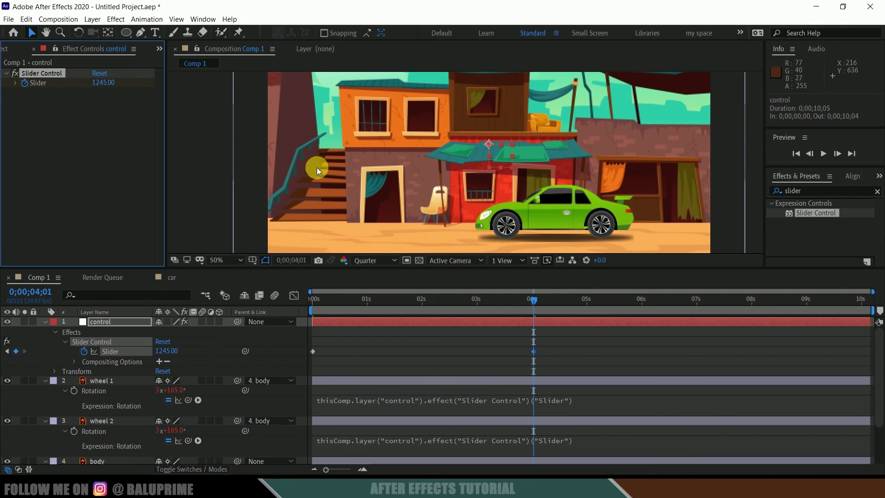
drag(569, 363, 310, 337)
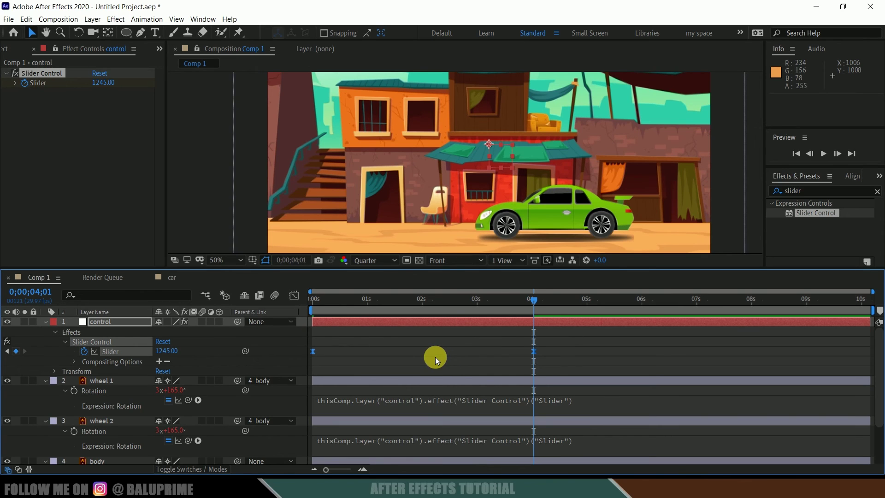
In the speed graph, lengthen the ease into the 4;01 keyframe and shorten the ease out of the first
click(295, 296)
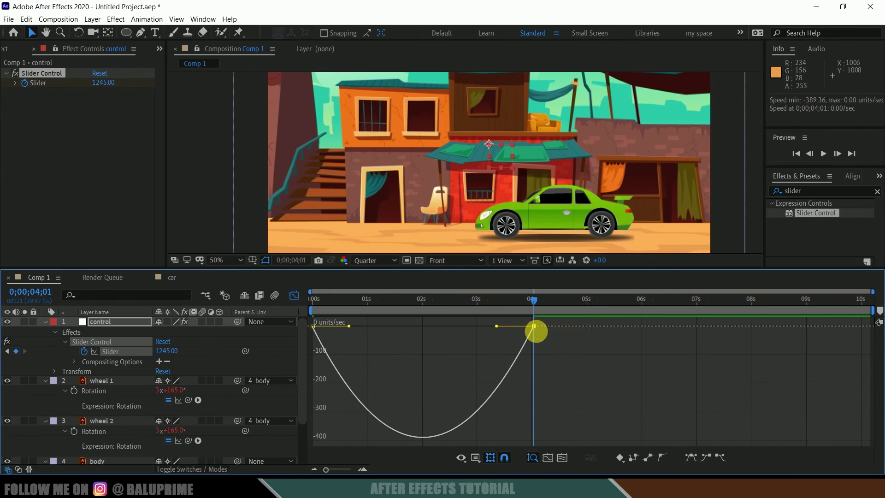
drag(497, 326, 455, 326)
drag(349, 326, 321, 333)
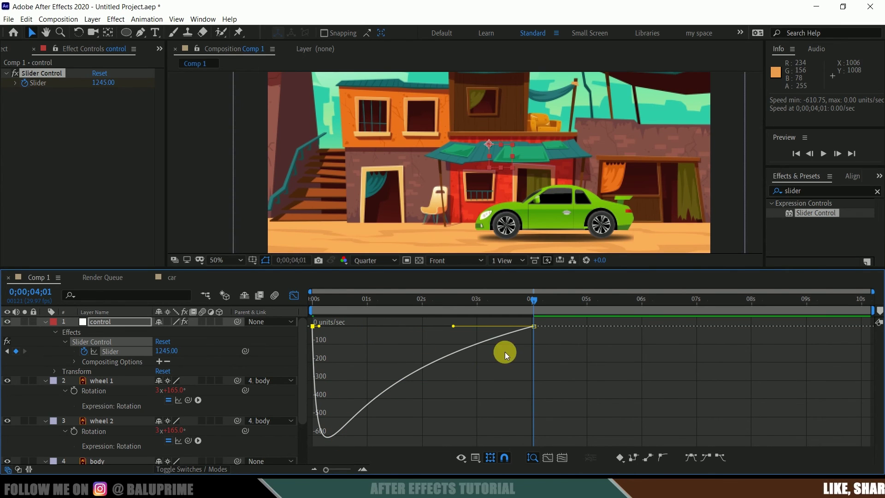
drag(320, 327, 317, 330)
Return to the keyframe view and preview the car driving in from the start
click(294, 295)
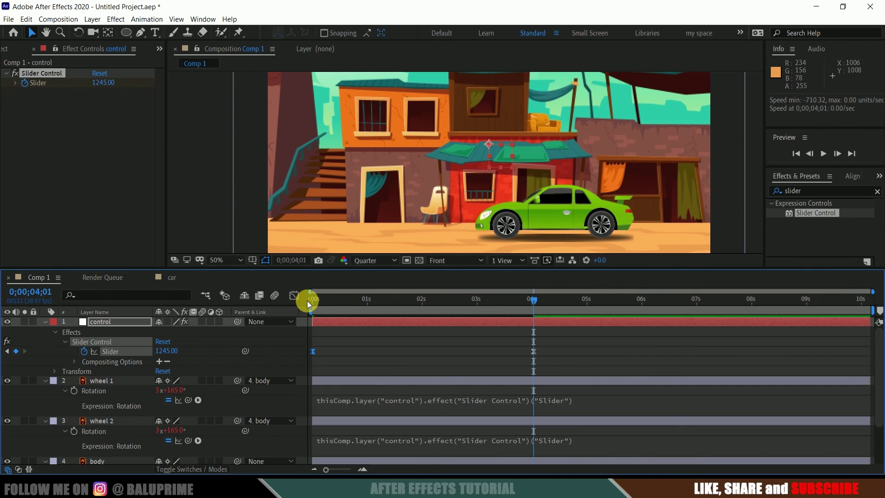
drag(358, 305, 288, 305)
key(space)
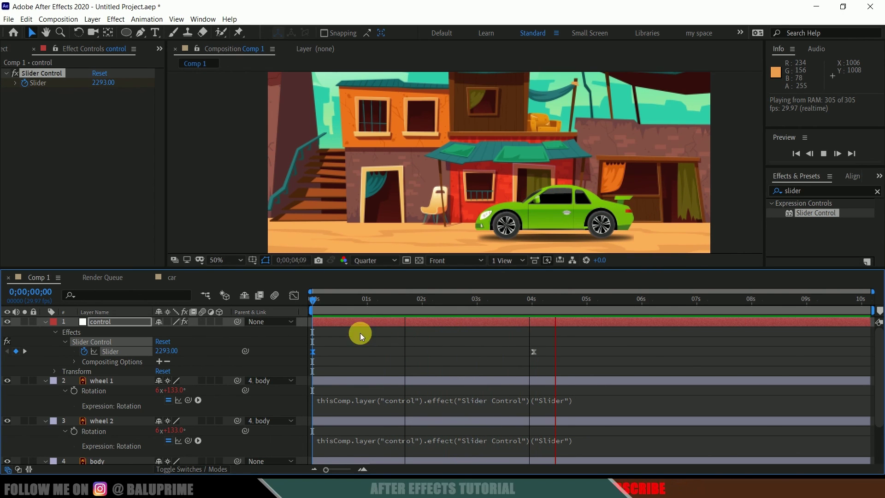
click(545, 297)
Hold the Slider at 1245 until 5;14, then keyframe it to -350 at 10;04
drag(552, 300, 613, 310)
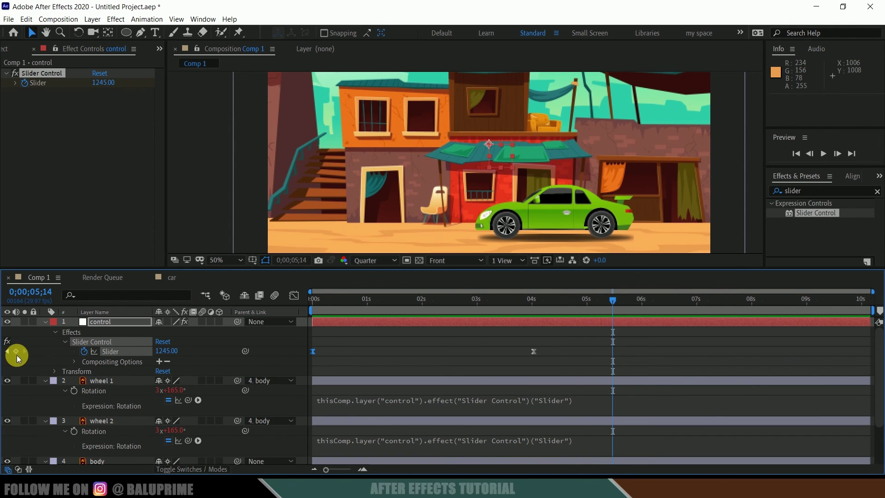
drag(613, 300, 873, 301)
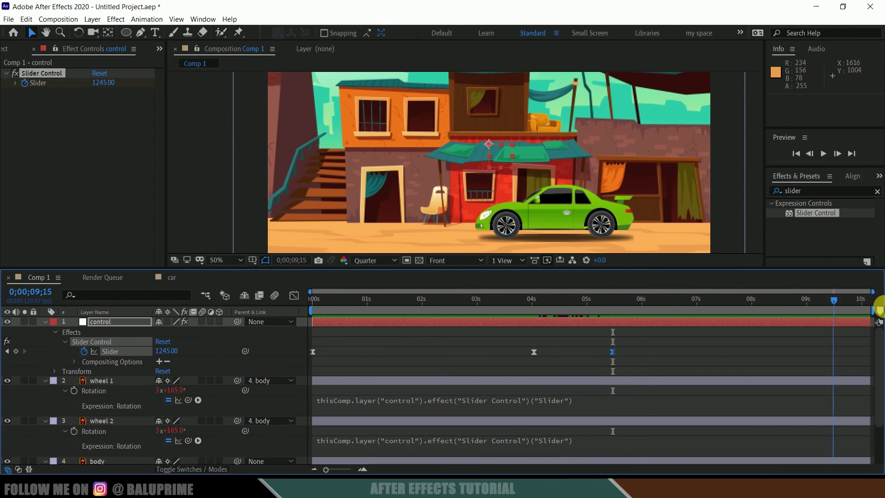
drag(105, 85, 20, 85)
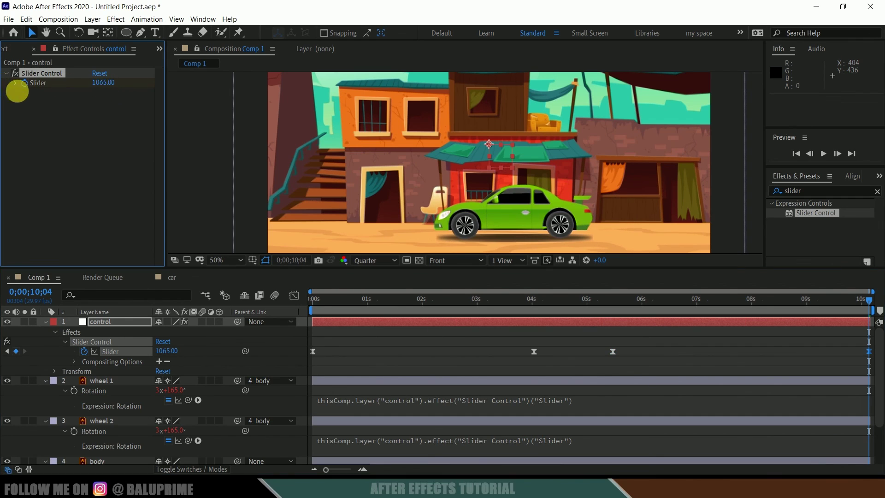
click(101, 86)
text(100)
key(Return)
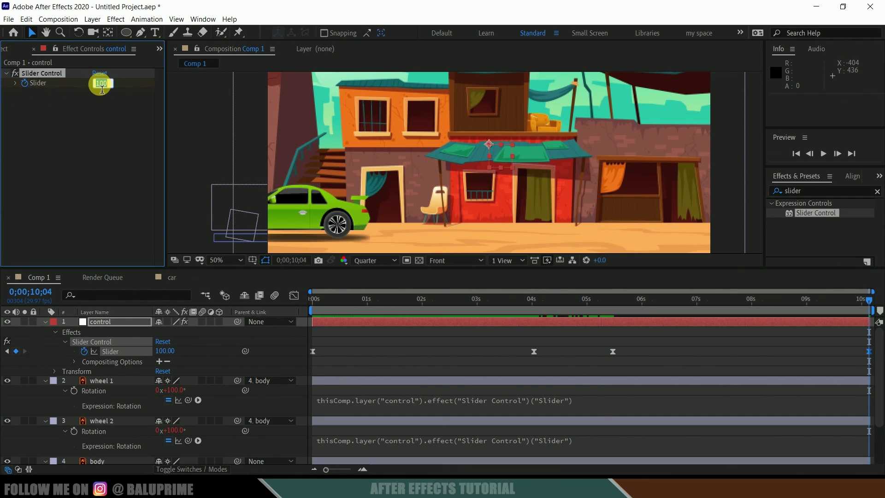
key(Return)
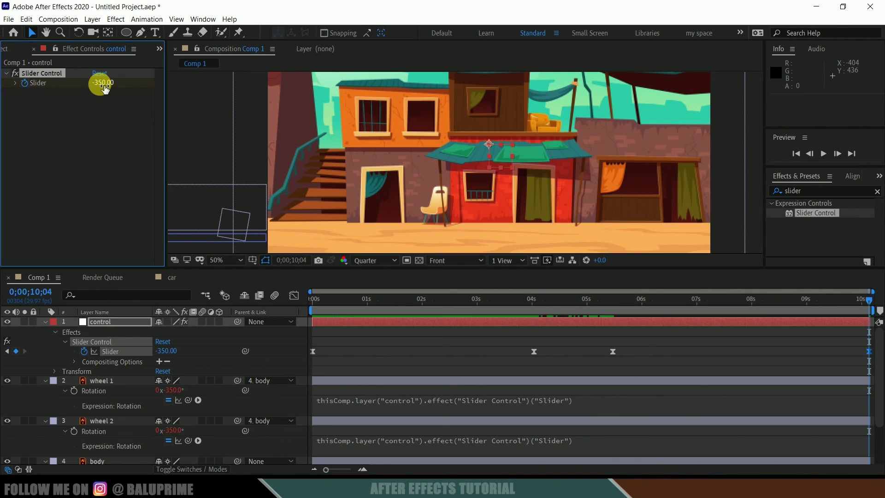
Preview the whole animation from the beginning: the car drives in, parks and leaves
click(594, 304)
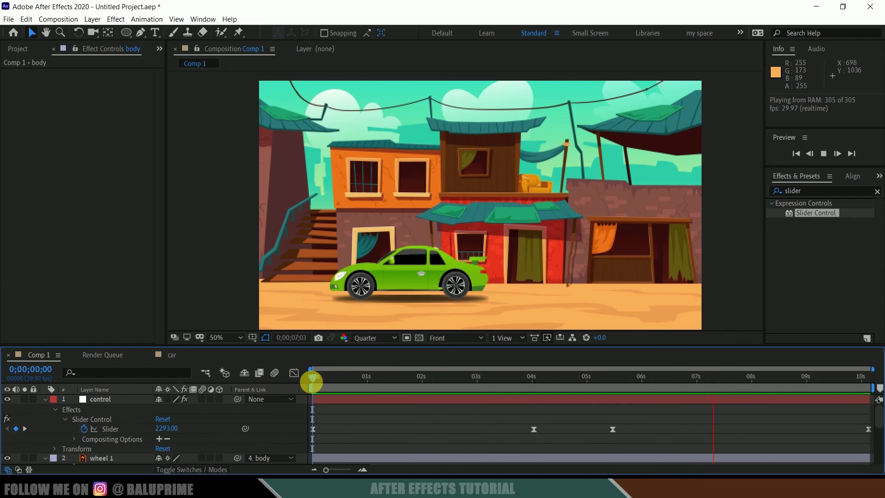
key(space)
key(space)
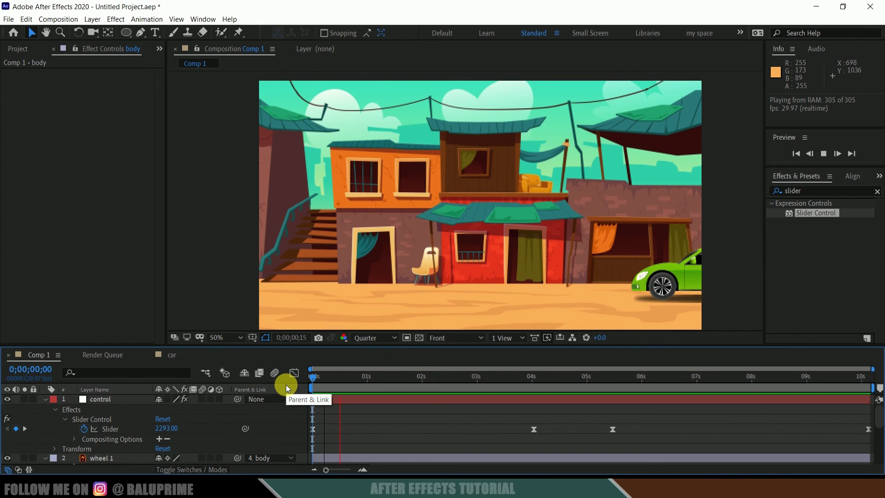